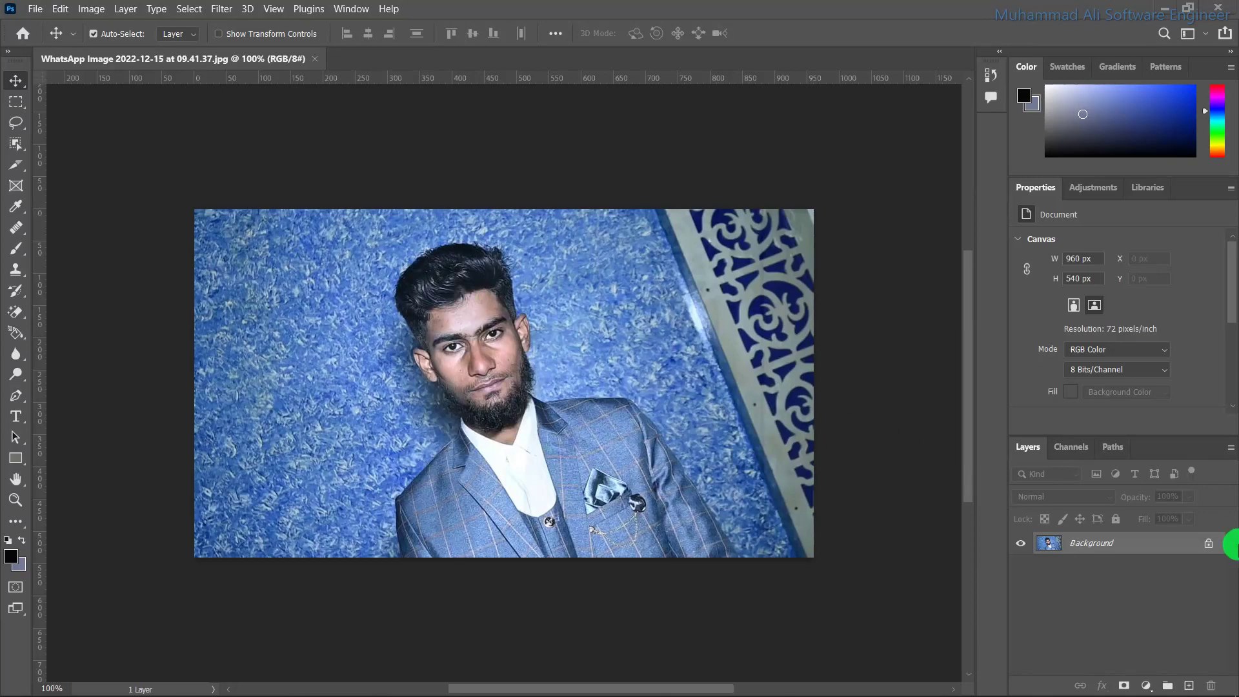
Step: Unlock the portrait's Background layer so it becomes the editable Layer 0
left_click(1208, 547)
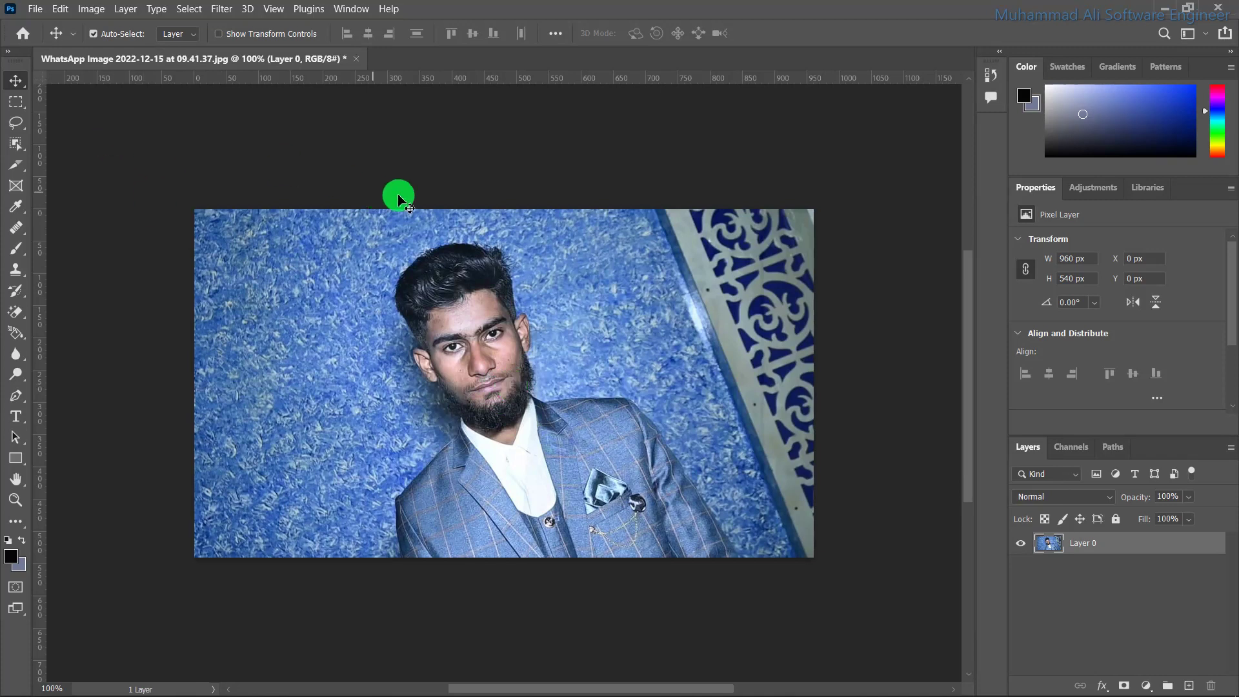
key("m")
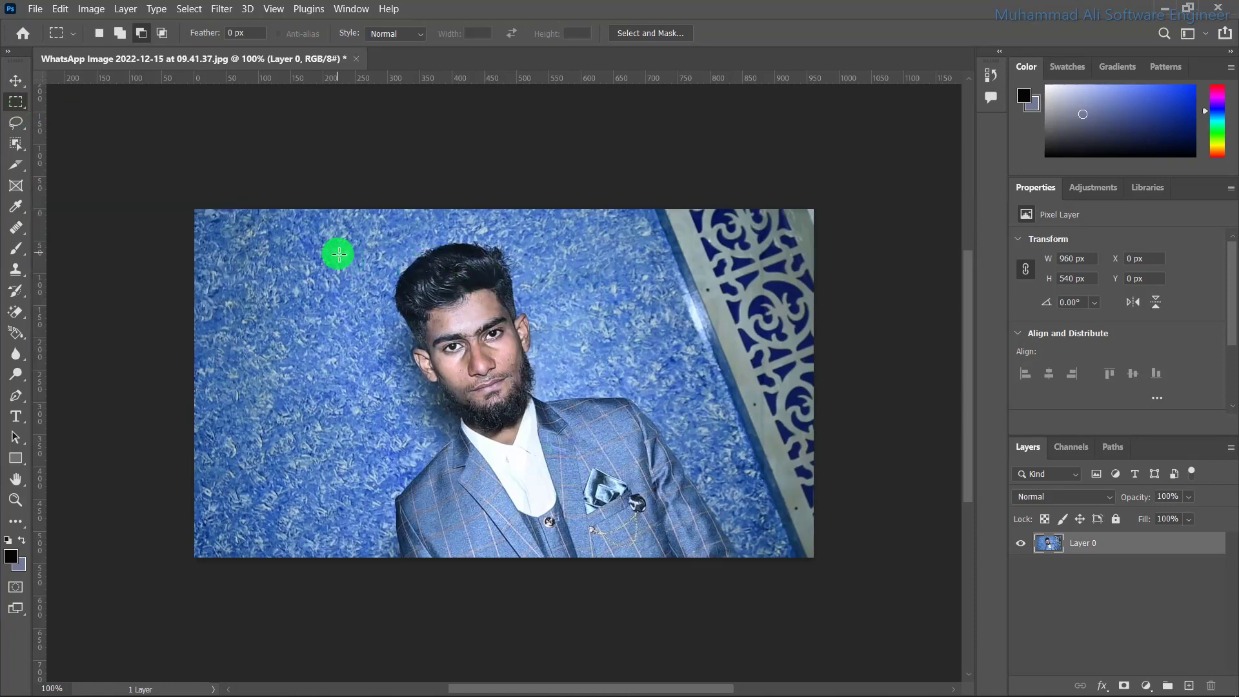
Step: Select a 739 × 477 px rectangle from X 170, Y 63 around the man's head and shoulders
left_click_drag(303, 249, 780, 598)
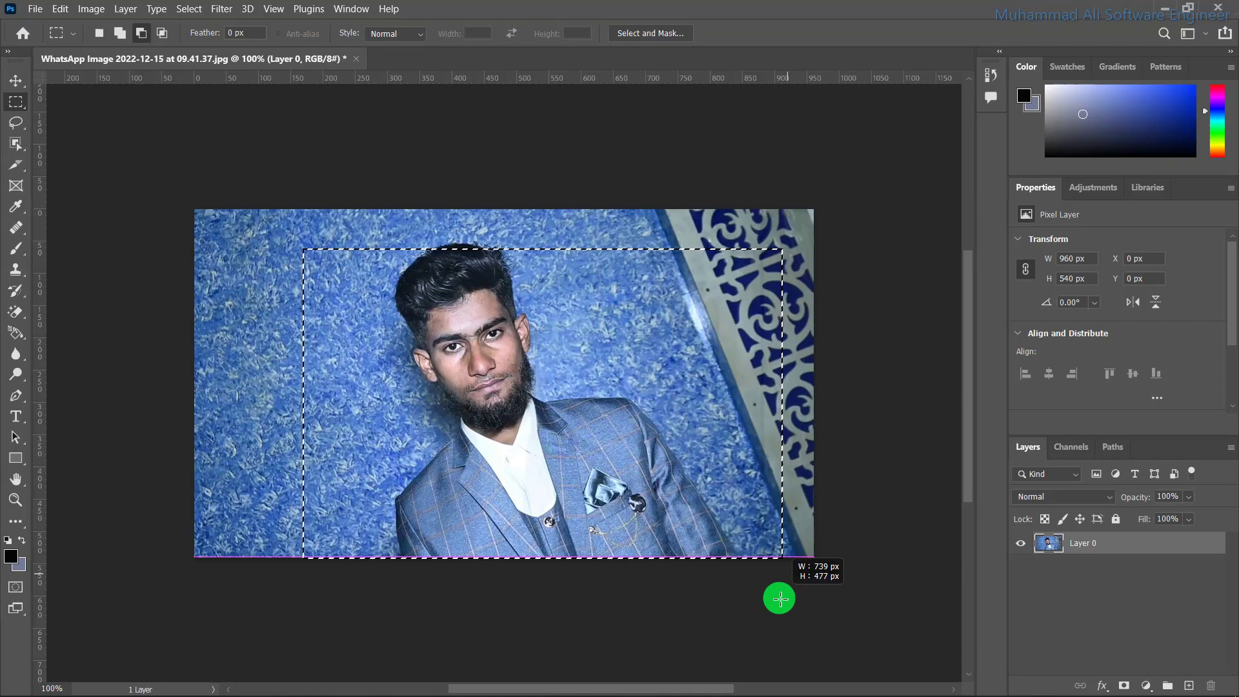
mouse_move(780, 599)
left_mouse_down()
mouse_move(770, 580)
mouse_move(739, 630)
mouse_move(669, 288)
mouse_move(716, 475)
mouse_move(611, 354)
mouse_move(700, 614)
mouse_move(779, 596)
left_mouse_up()
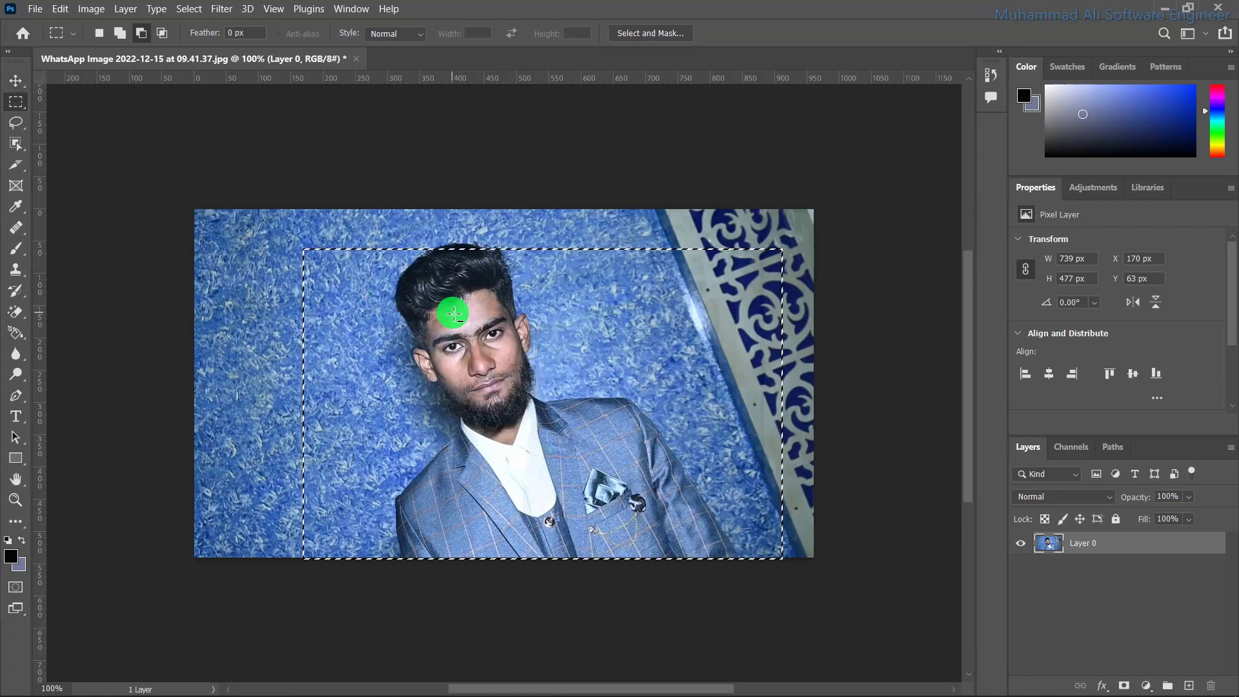
key("v")
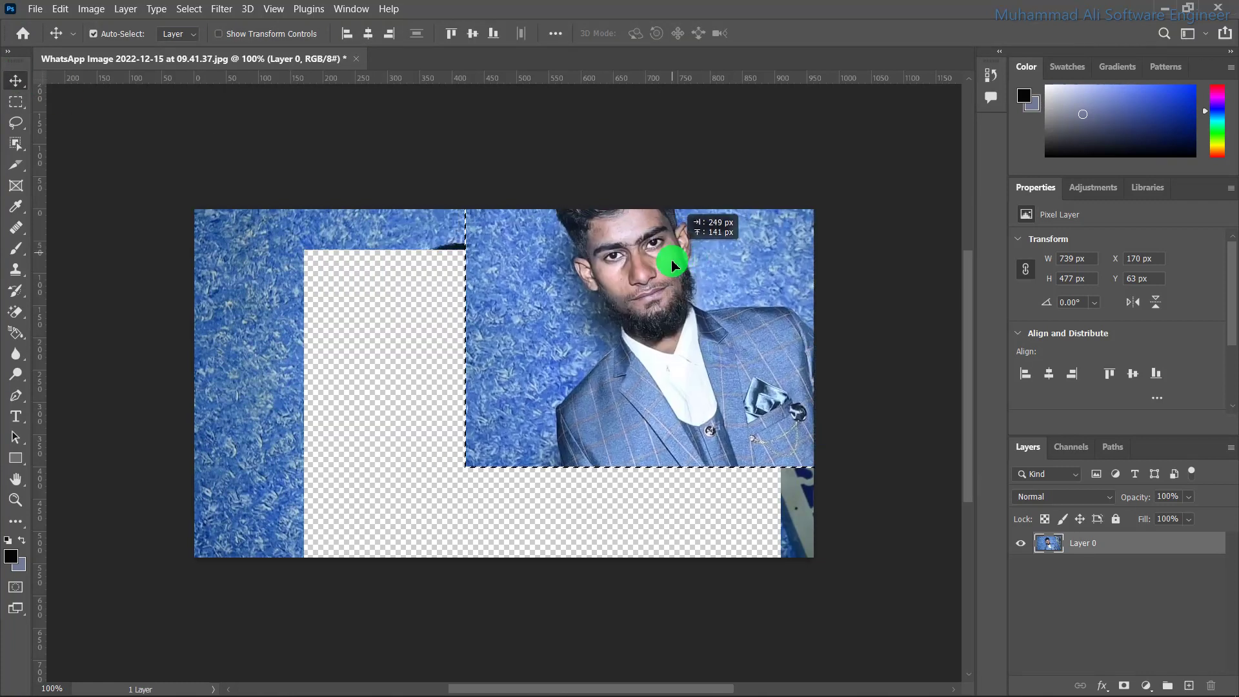
mouse_move(511, 346)
left_mouse_down()
mouse_move(531, 360)
mouse_move(510, 347)
left_mouse_up()
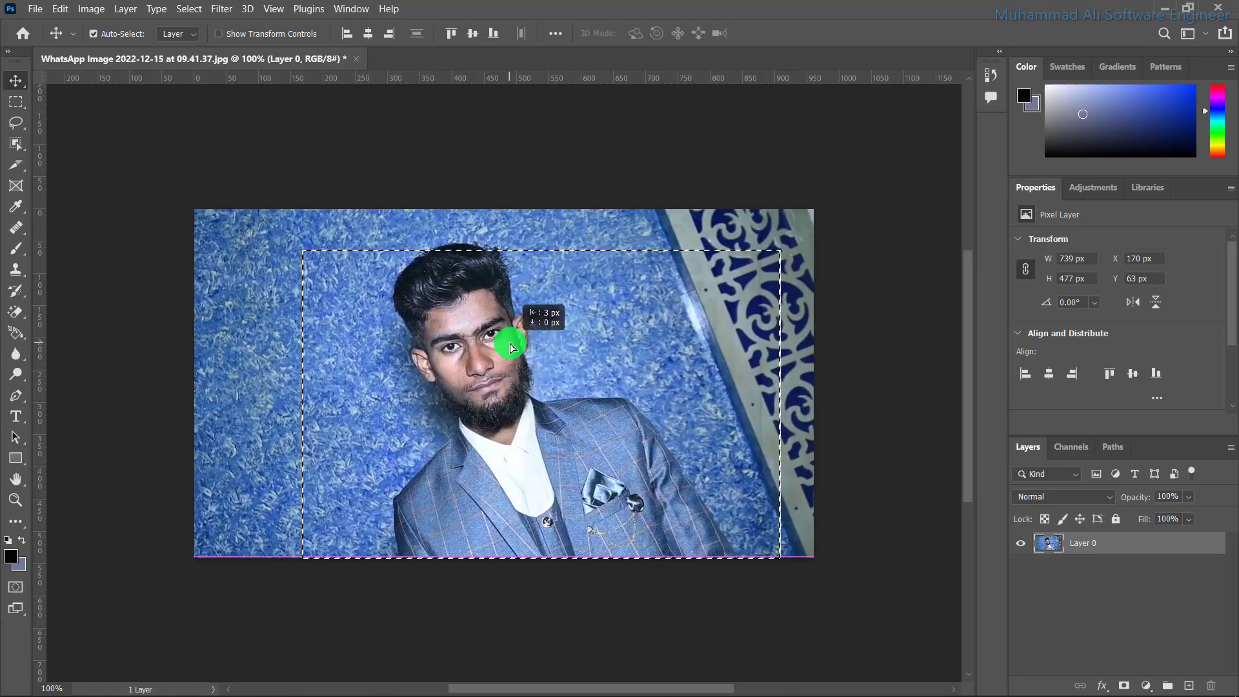
left_click_drag(511, 347, 509, 348)
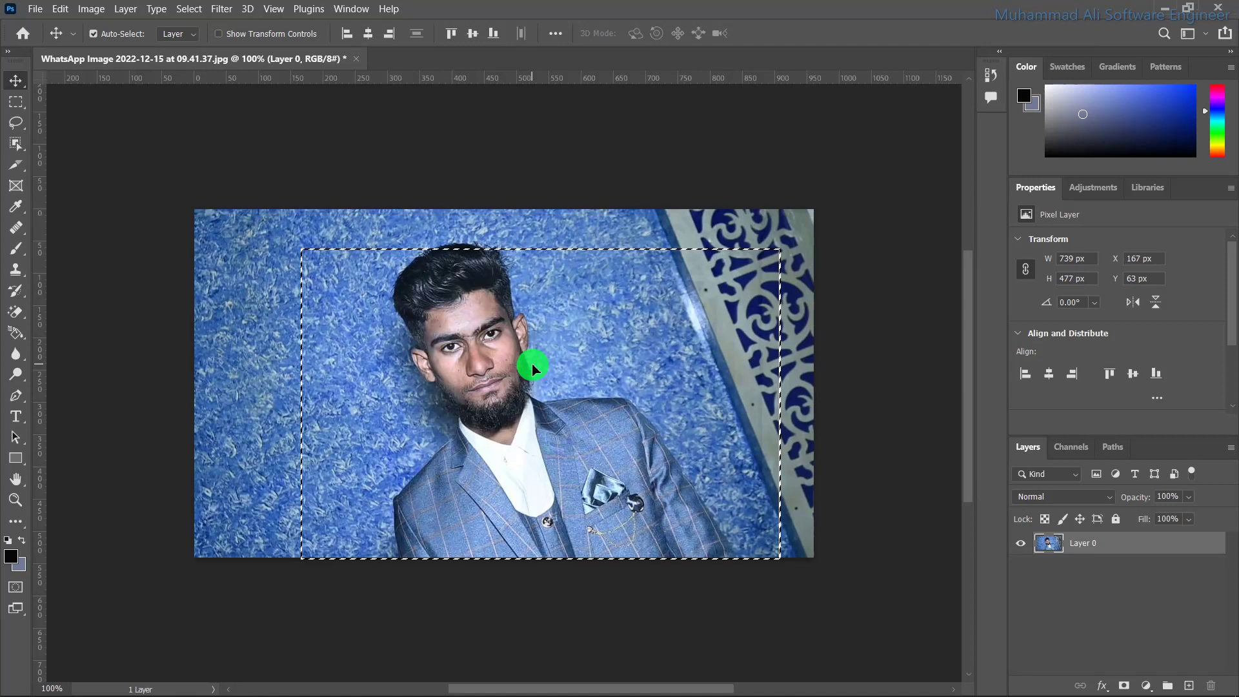
key("ctrl")
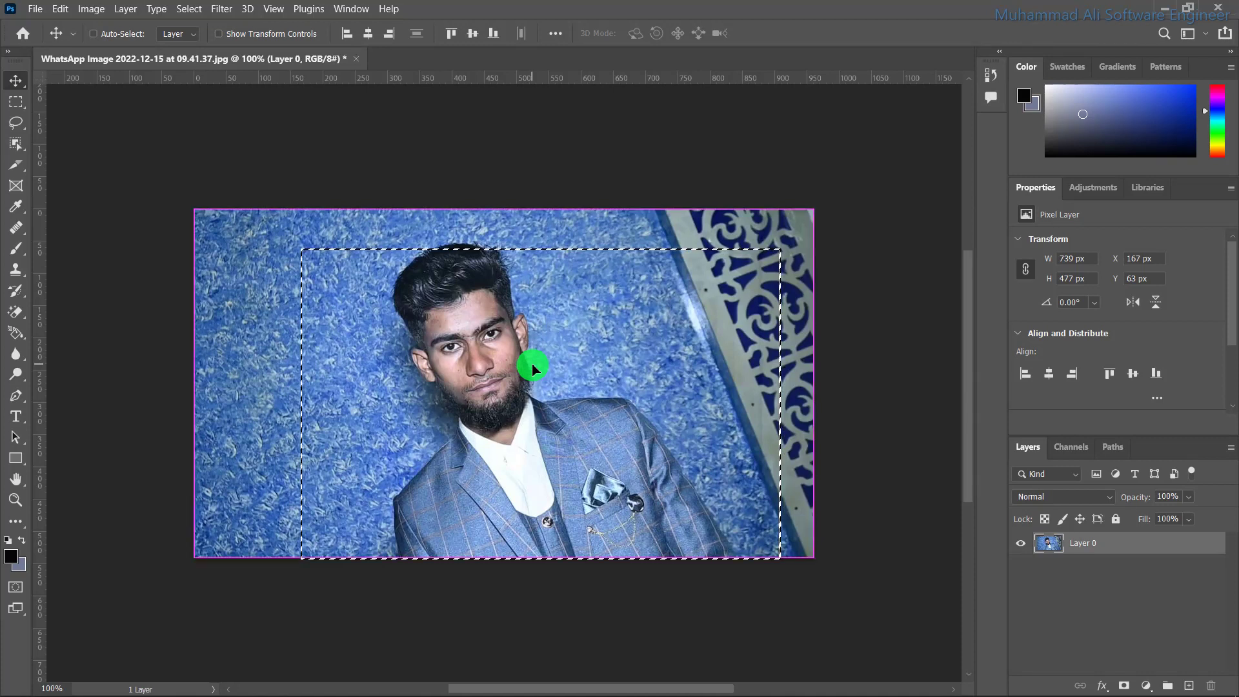
key("ctrl+a")
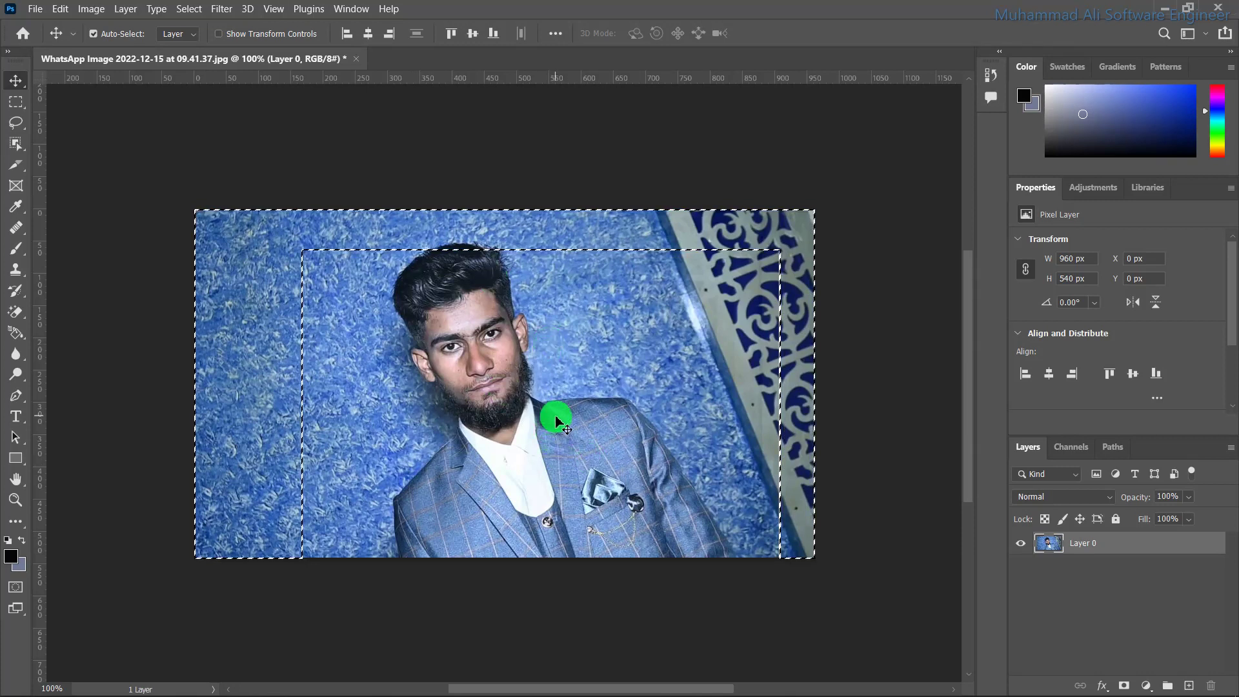
left_click_drag(723, 242, 736, 239)
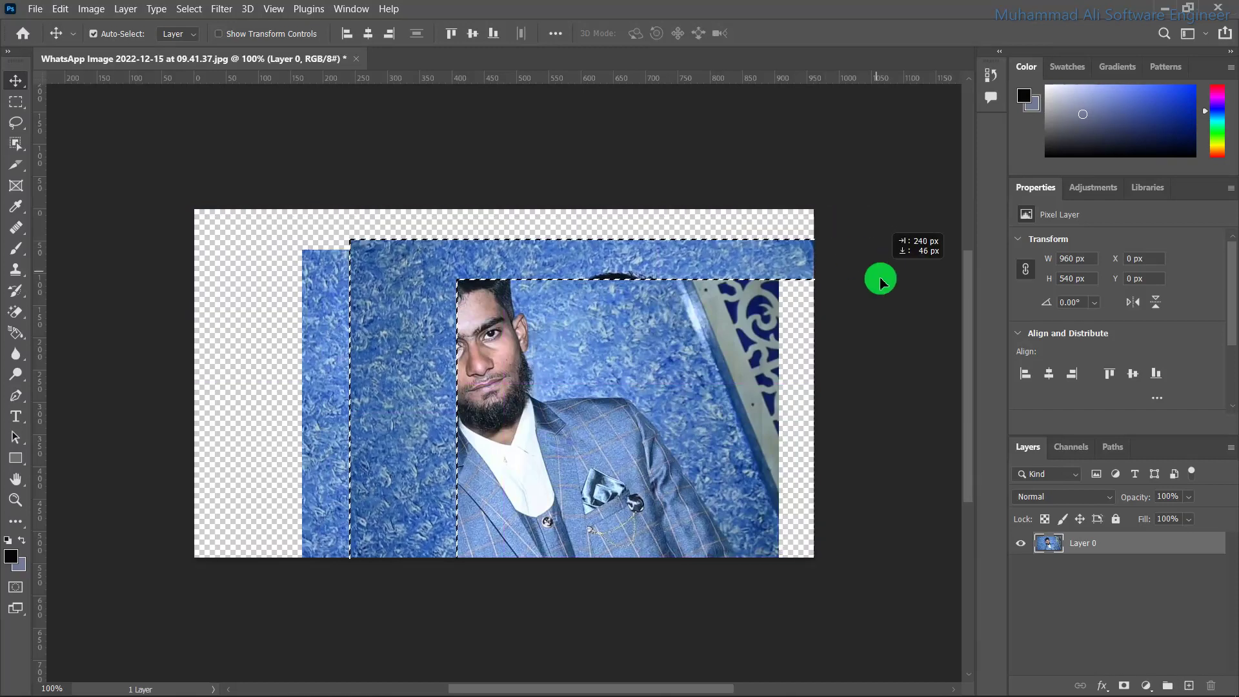
key("ctrl+z")
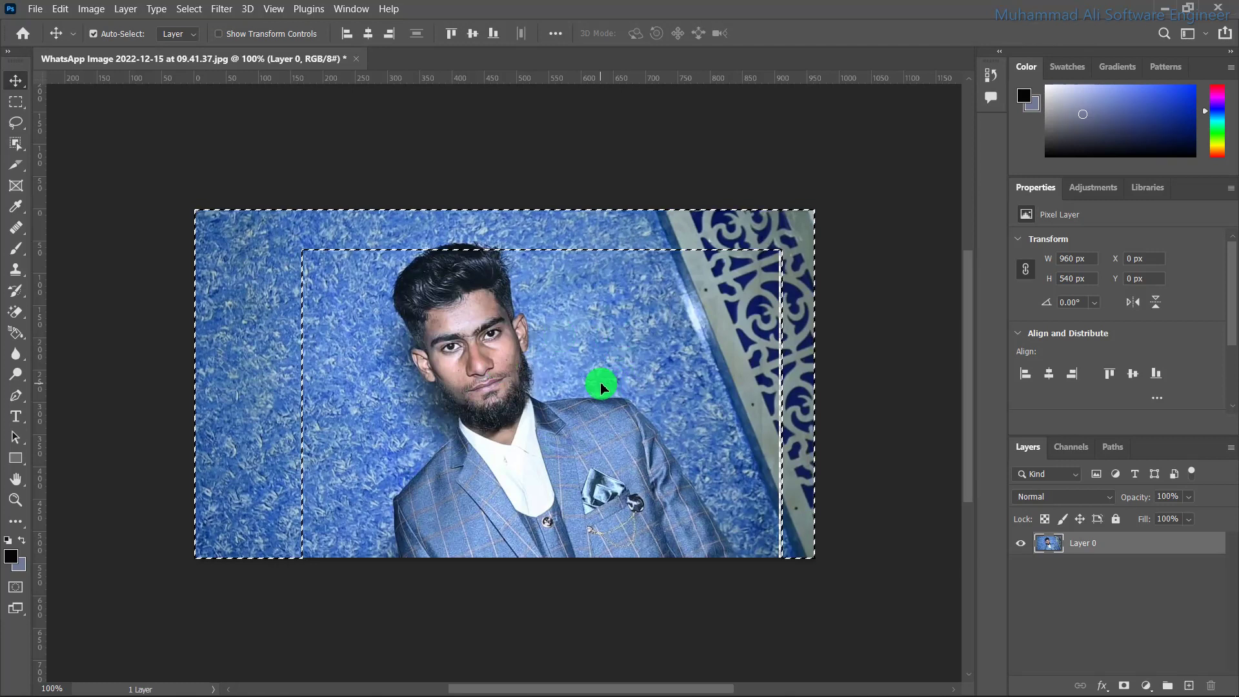
key("ctrl")
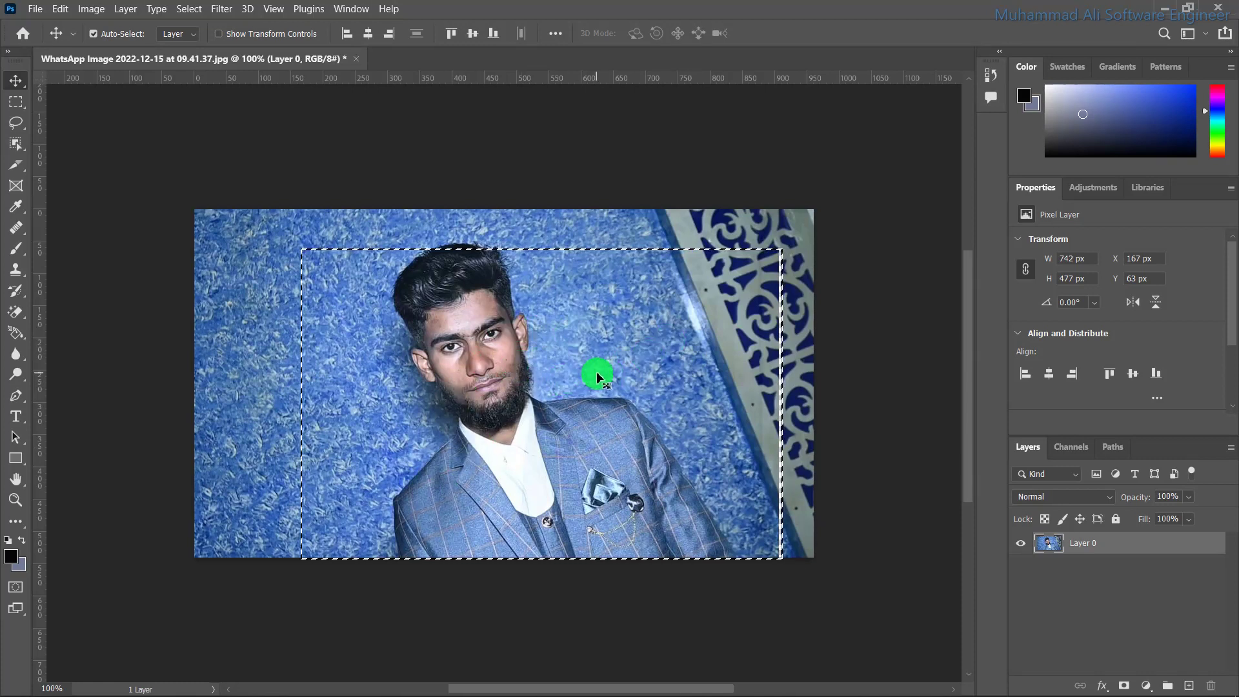
key("Delete")
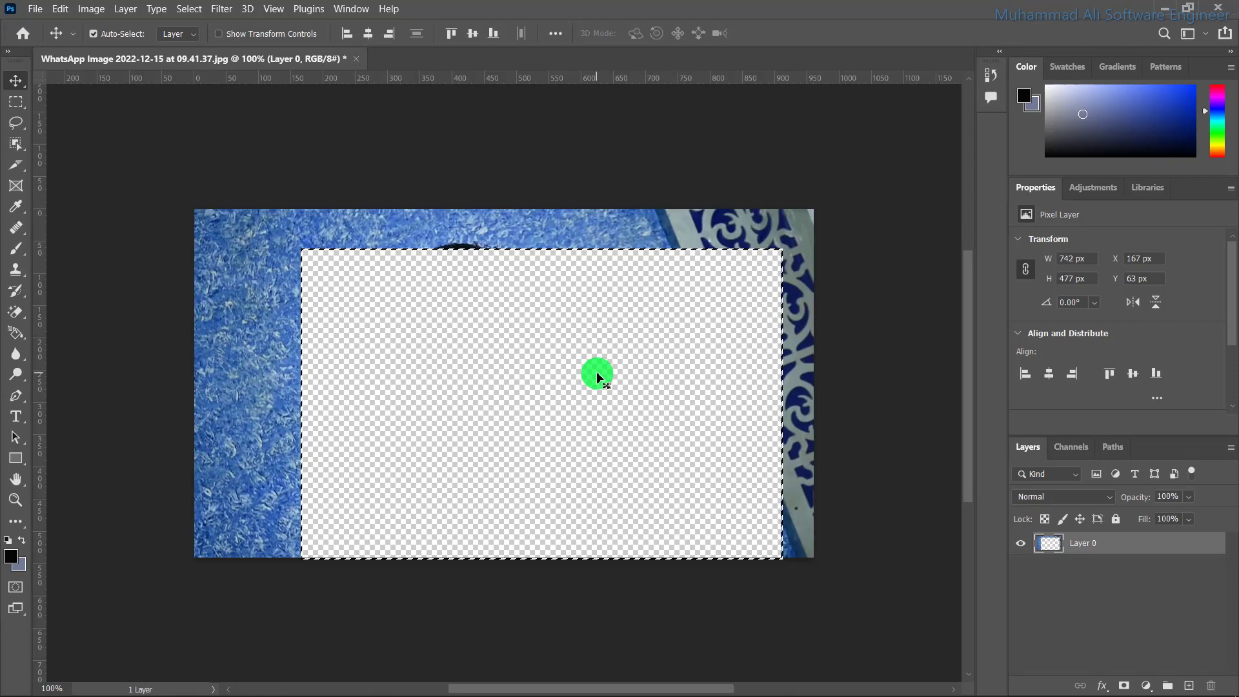
key("ctrl+z")
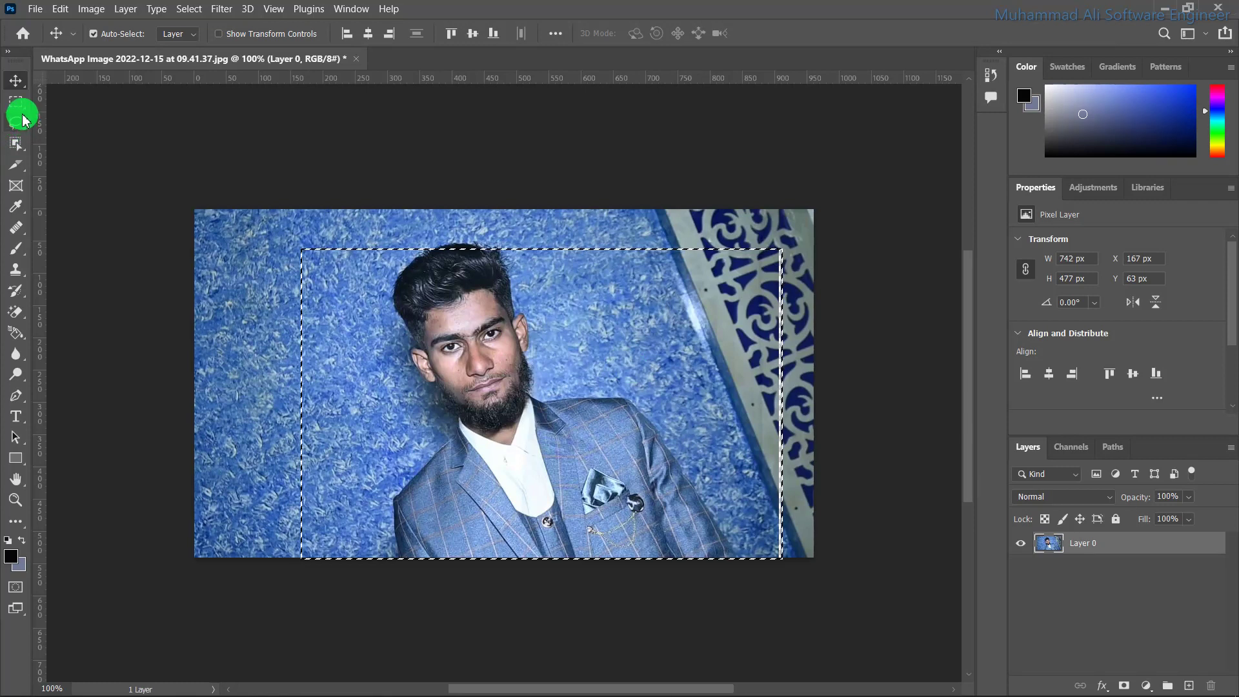
Step: Choose the Single Row Marquee tool from the marquee tool flyout
right_click(29, 93)
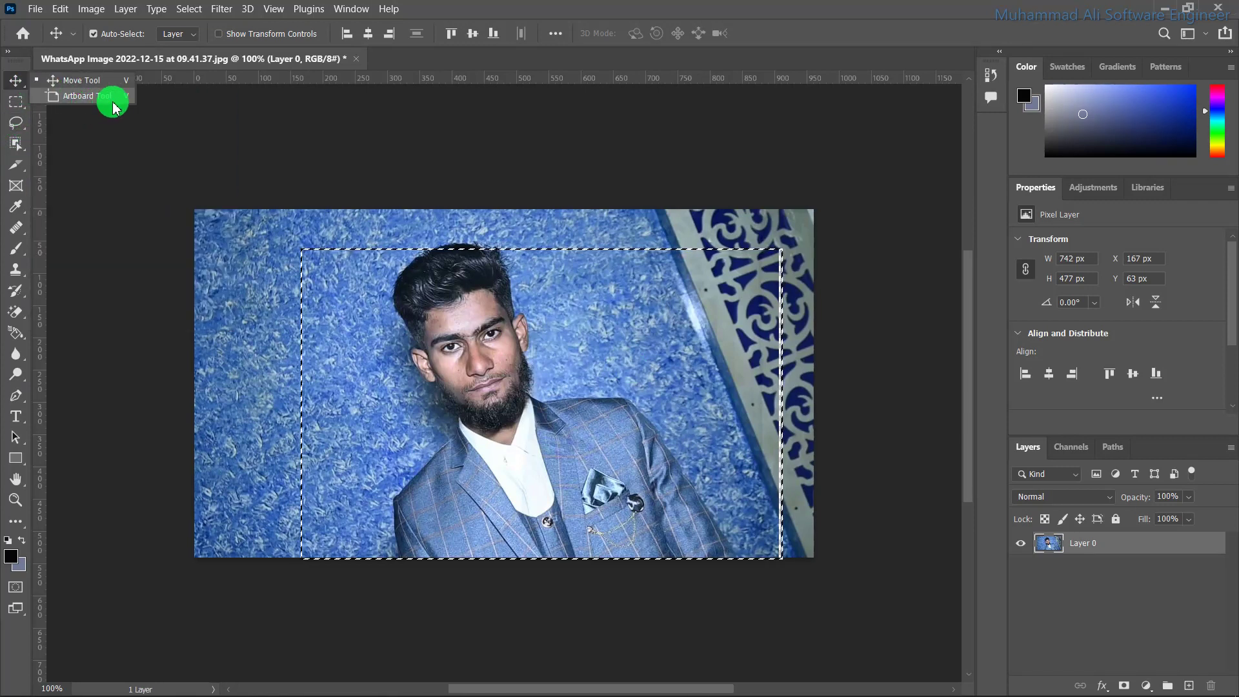
left_click(24, 108)
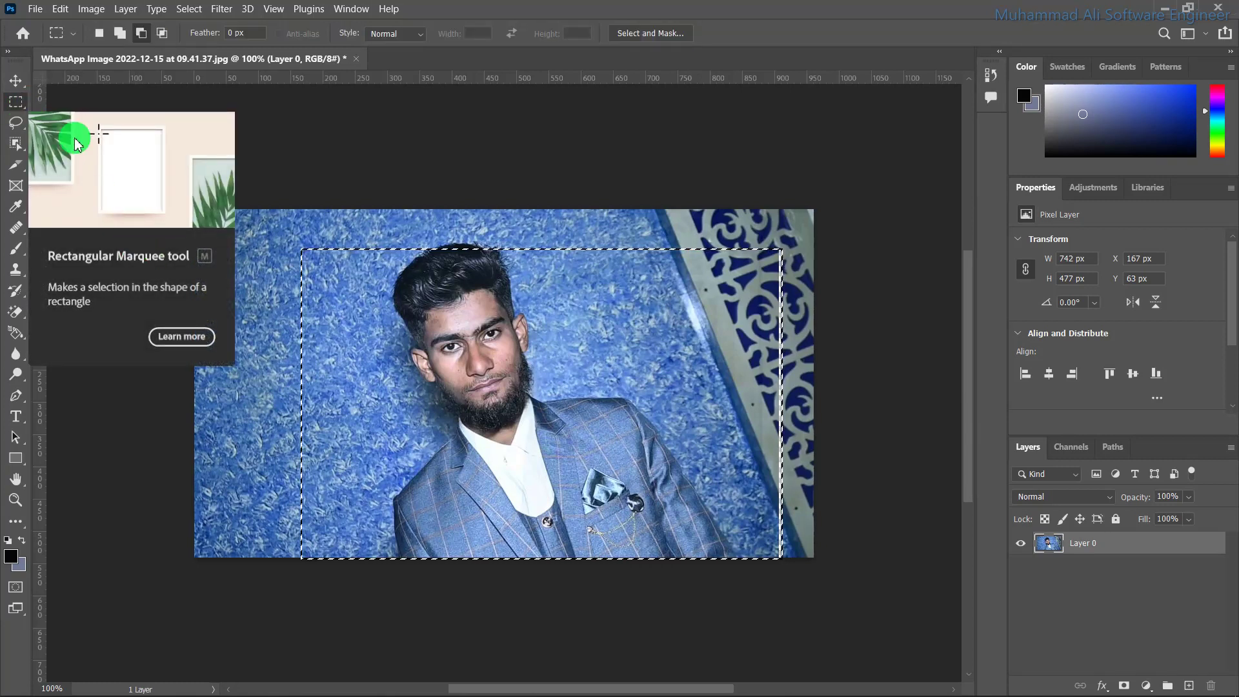
right_click(24, 106)
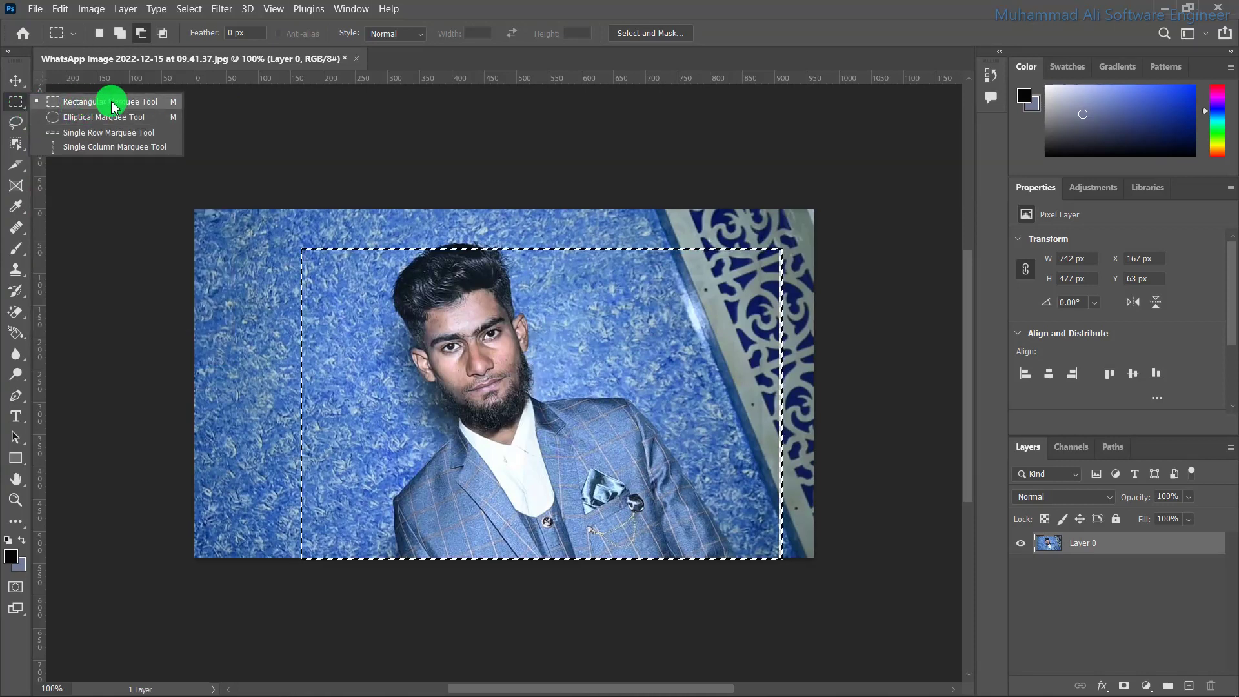
left_click(140, 132)
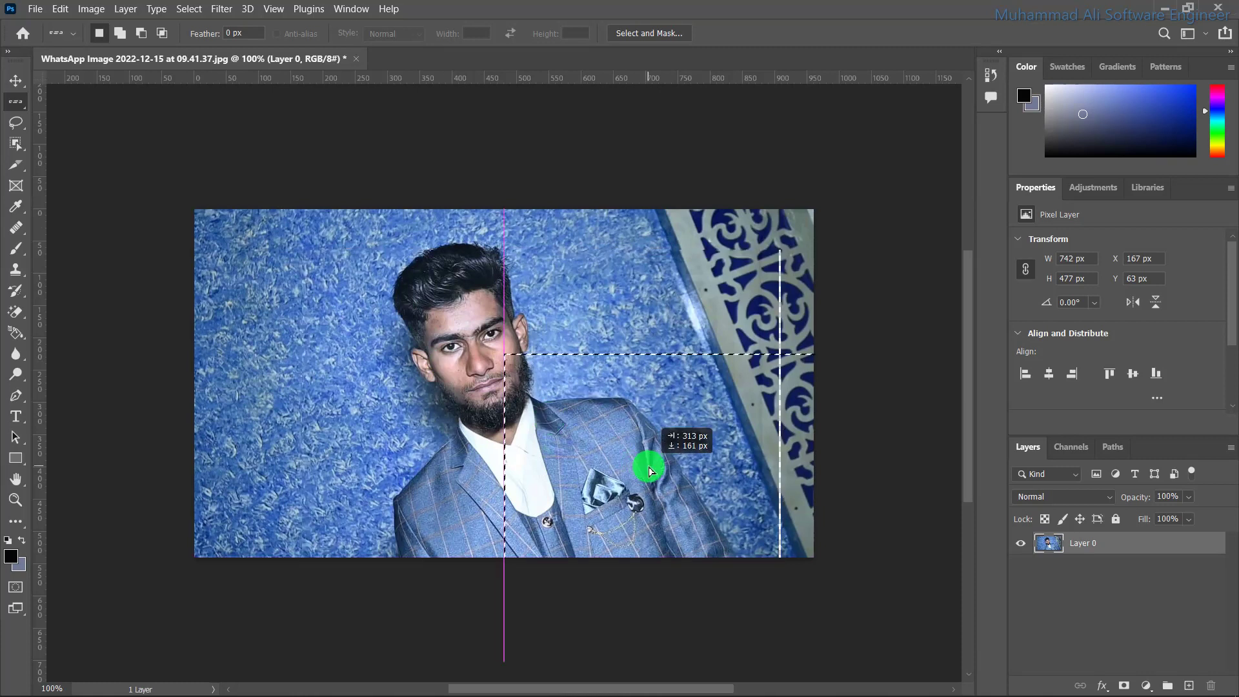
Step: Place the first one-pixel rows near the middle of the portrait and fill them white
left_click_drag(445, 366, 422, 354)
left_click(422, 354)
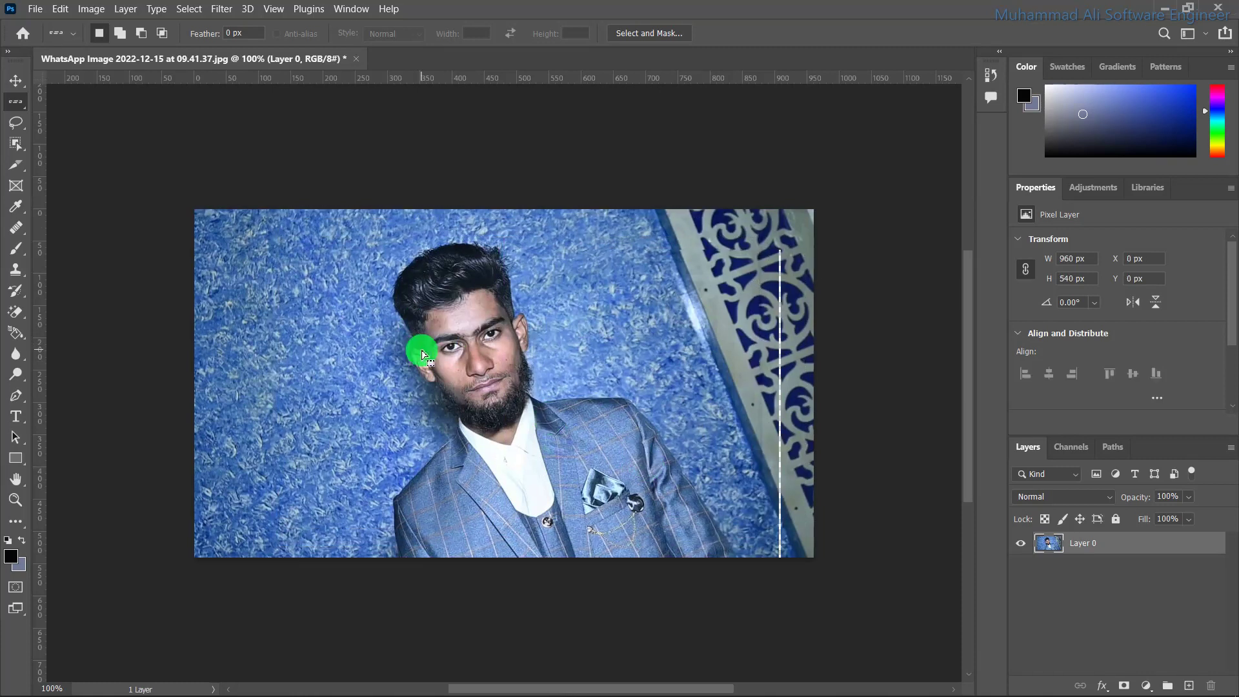
left_click_drag(537, 352, 542, 341)
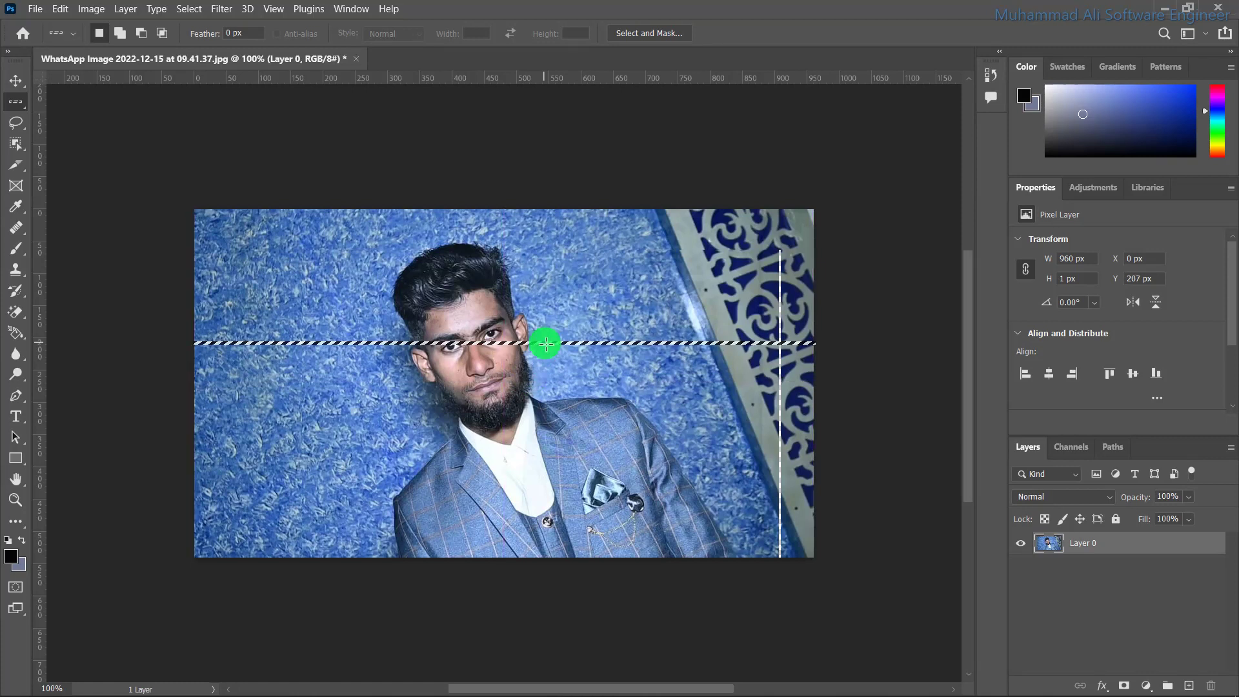
left_click(80, 122)
left_click(344, 279)
key("ctrl+d")
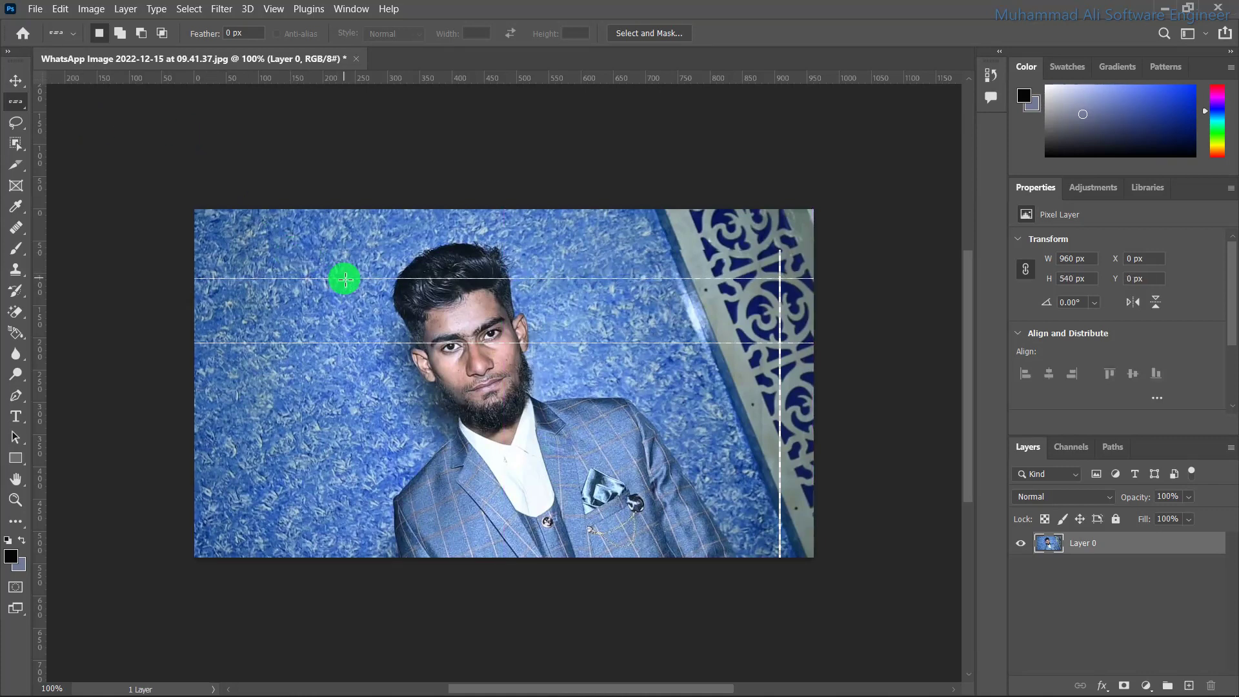
left_click(342, 305)
key("ctrl+d")
Step: Add evenly spaced horizontal grid rows down the face toward the bottom, plus one near the top
left_click(329, 366)
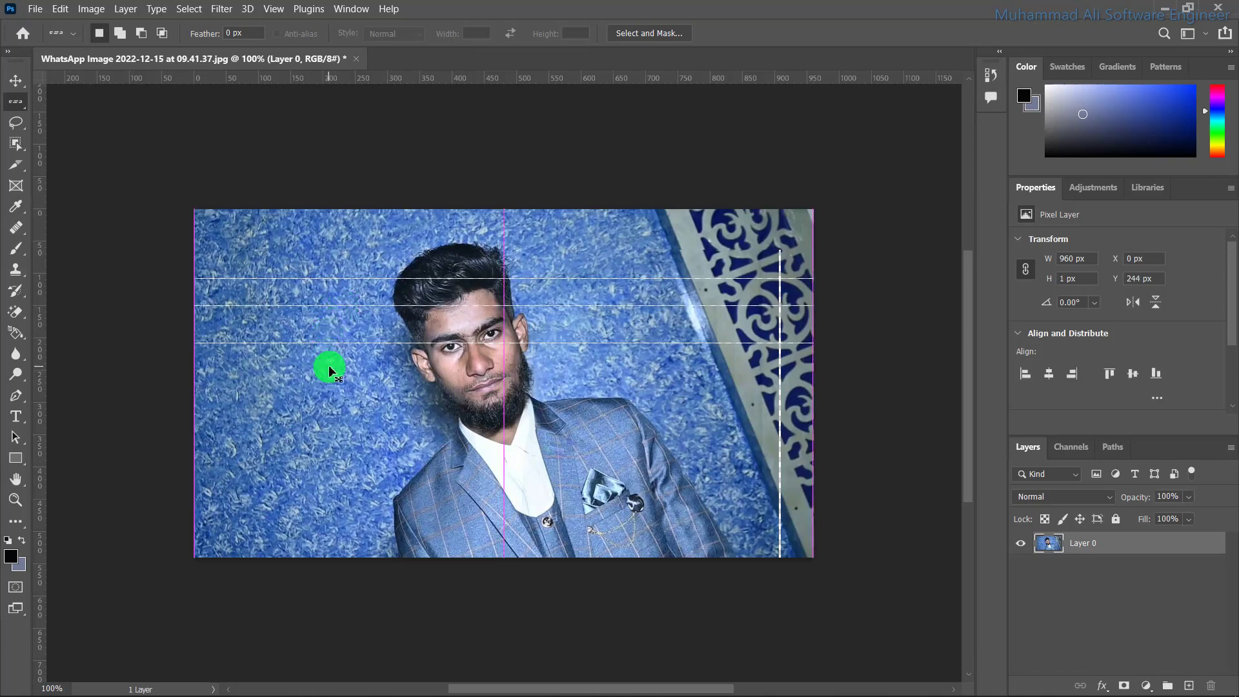
left_click(329, 401)
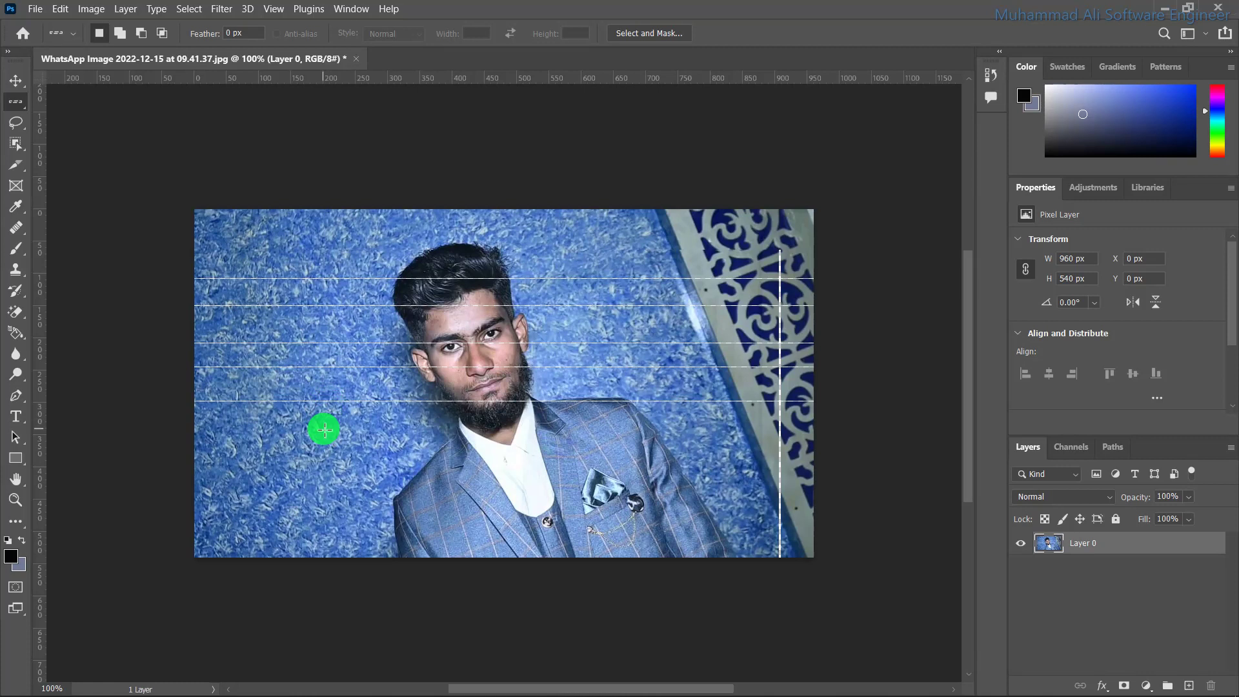
left_click(325, 429)
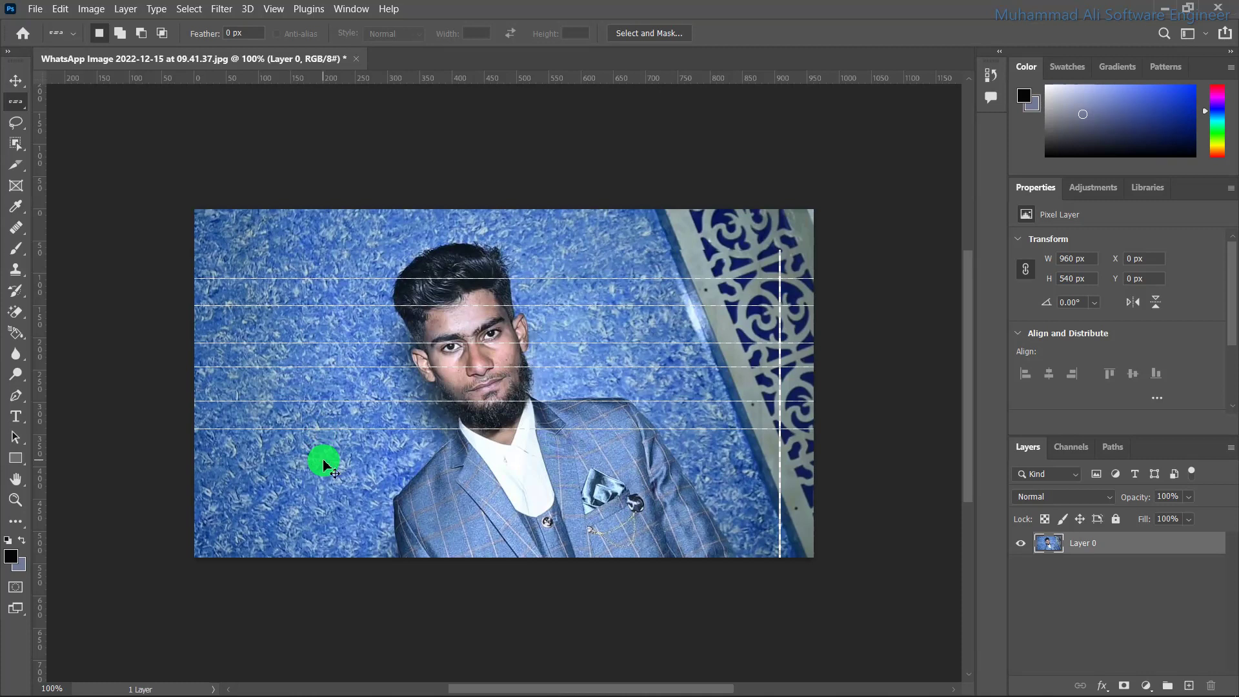
left_click(324, 460)
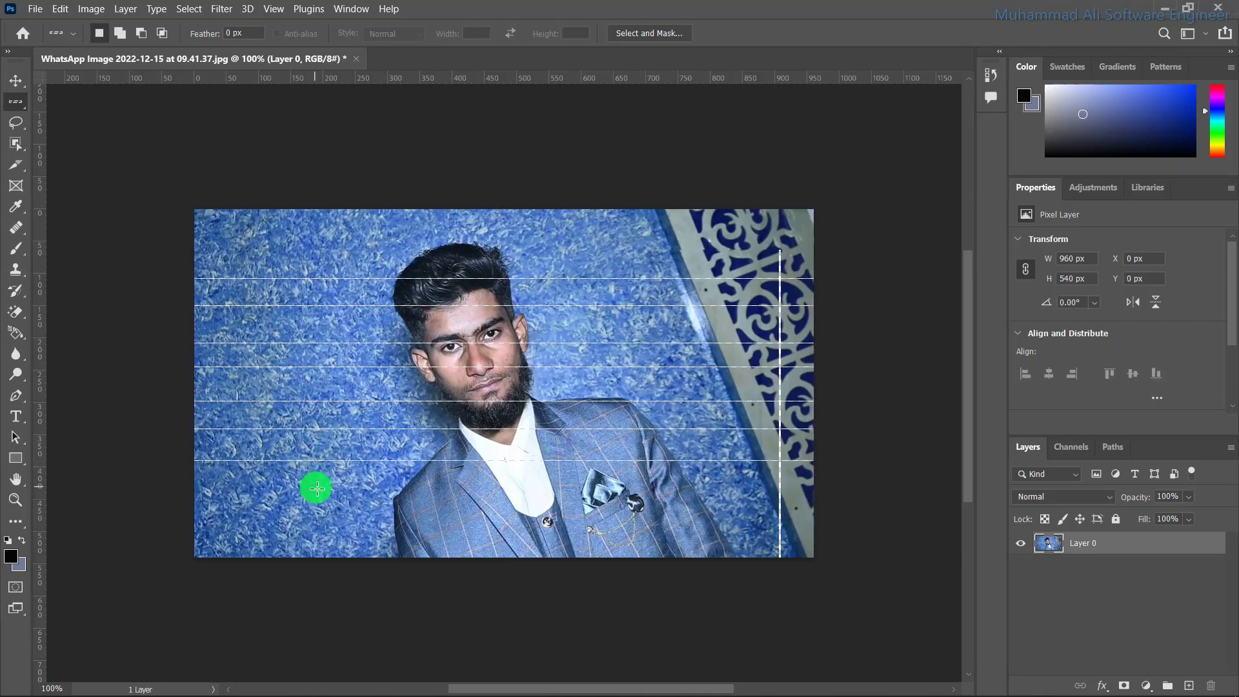
left_click(316, 488)
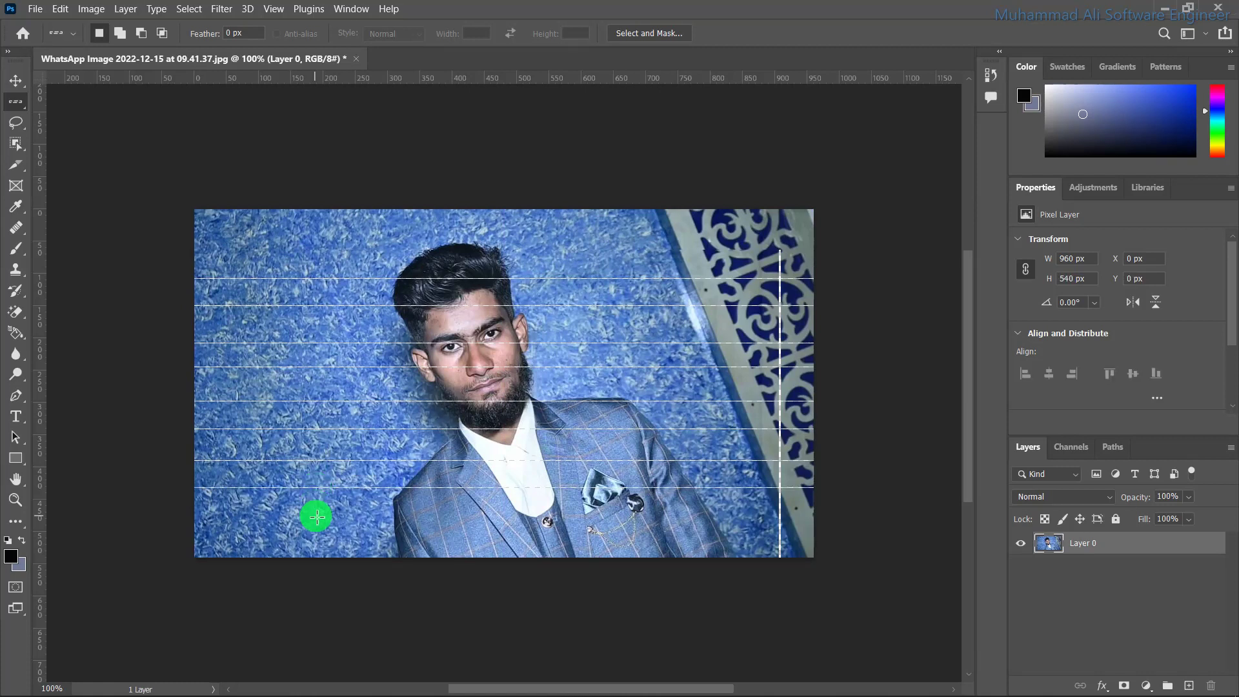
left_click(323, 516)
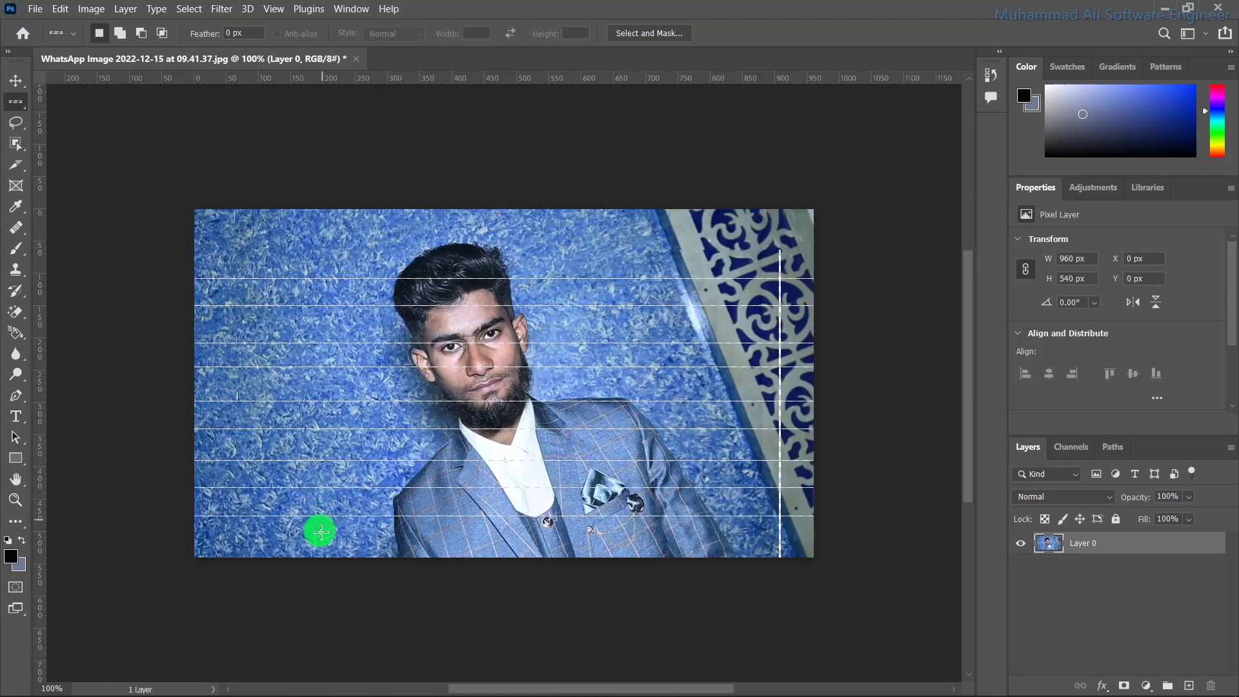
left_click(319, 540)
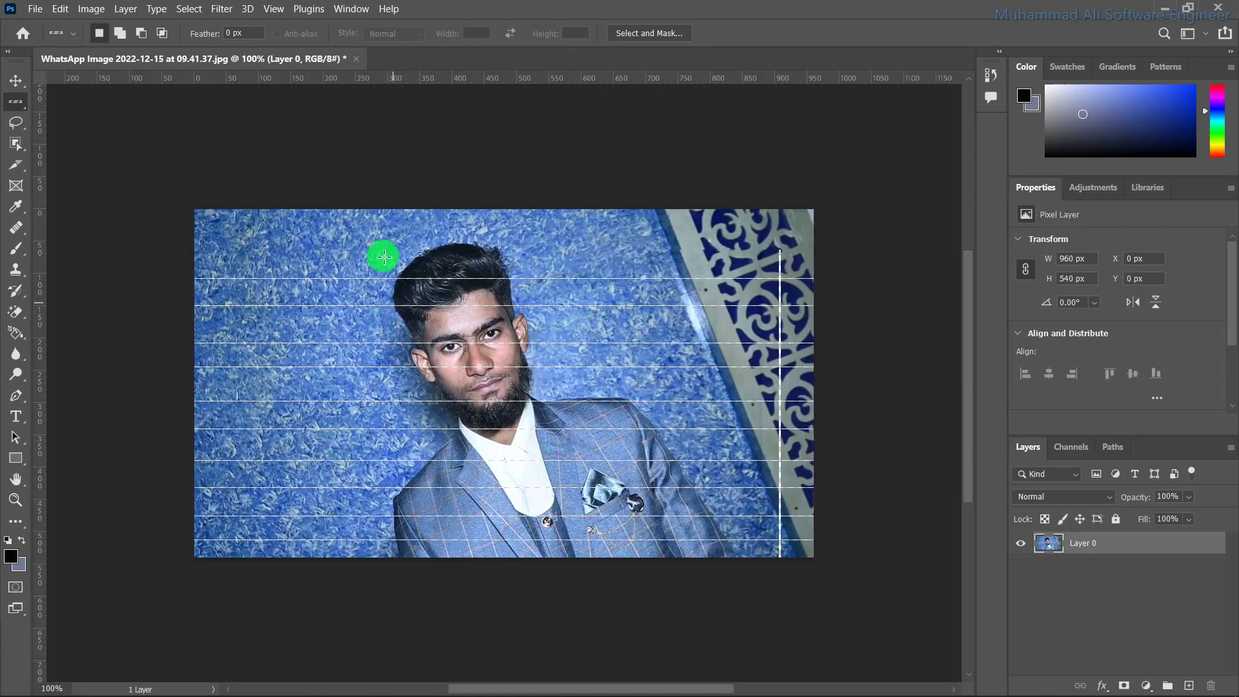
left_click(373, 231)
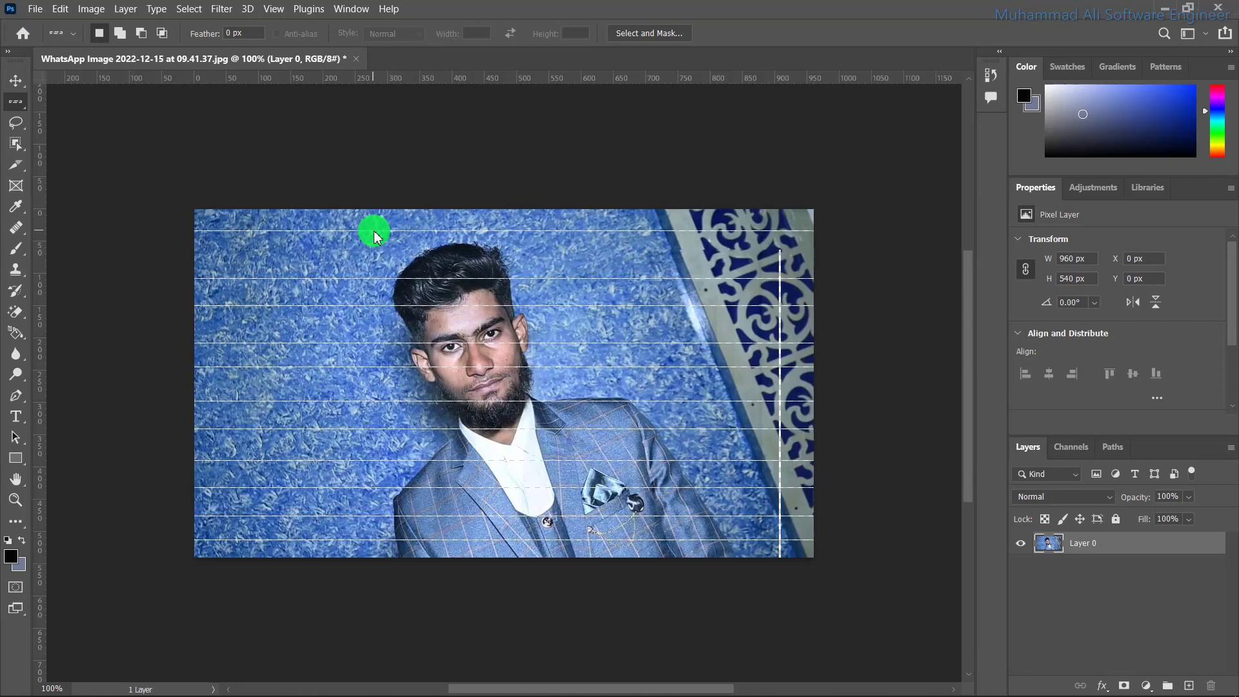
Step: Add white rows near the top and bottom edges of the photo
left_click(368, 254)
key("Delete")
key("ctrl+d")
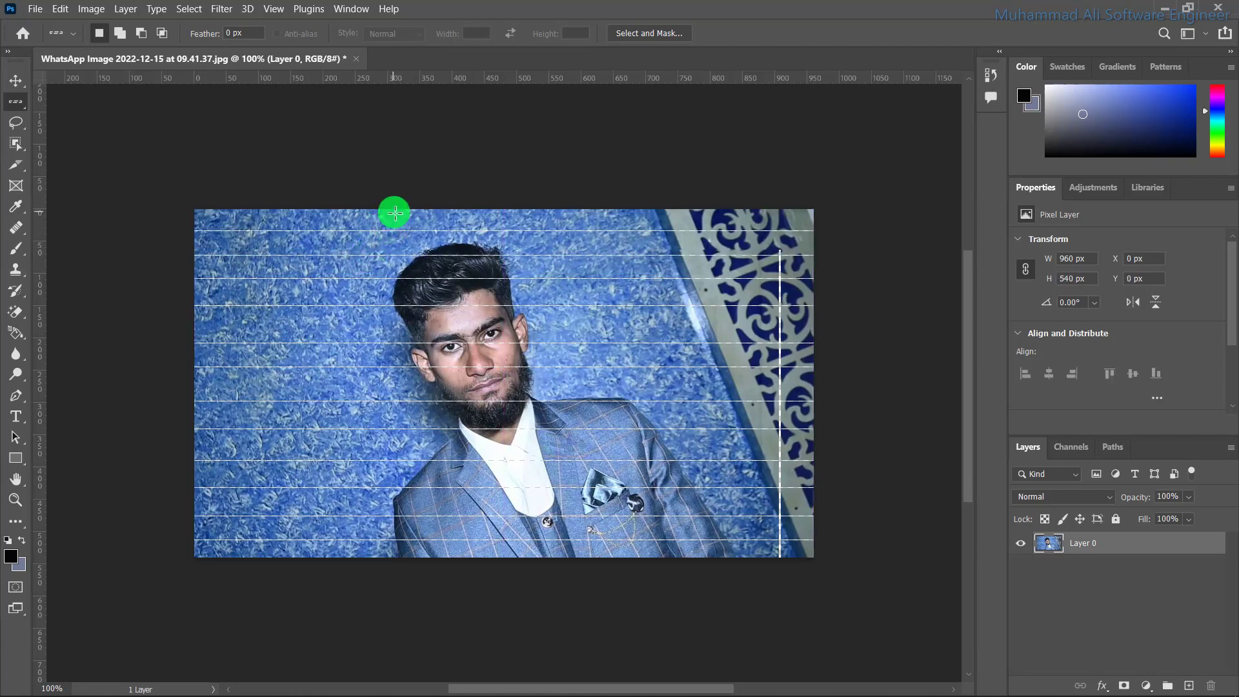
left_click(395, 211)
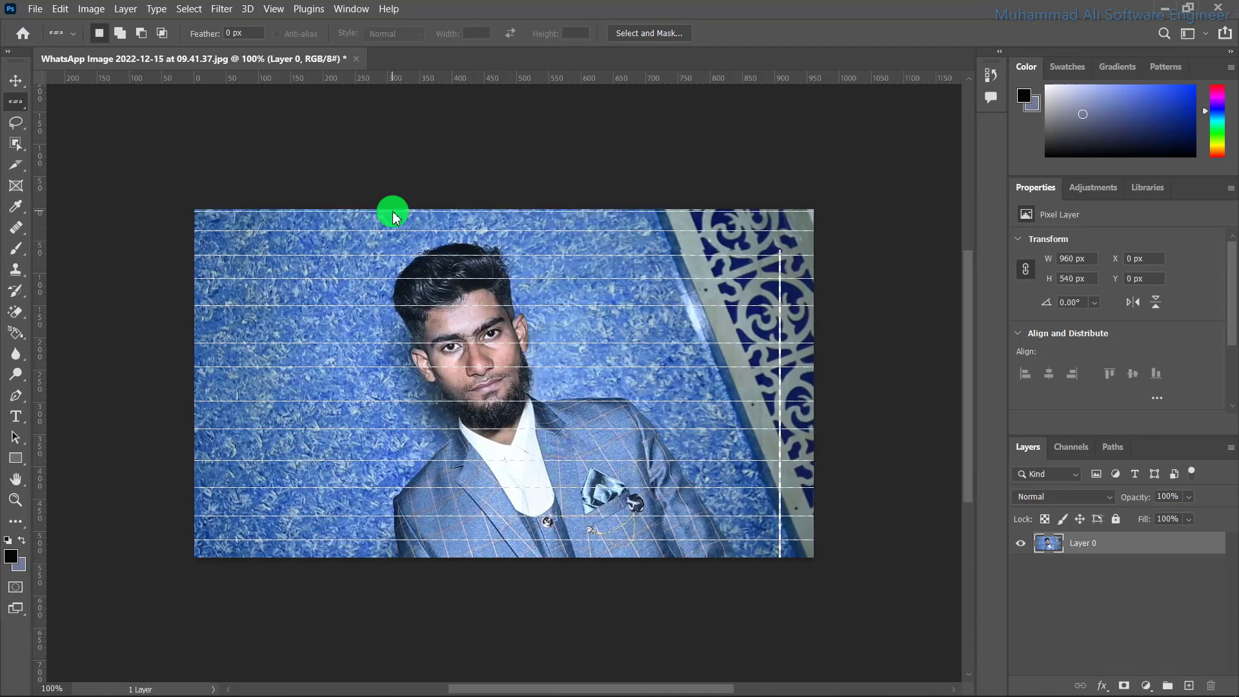
left_click(387, 555)
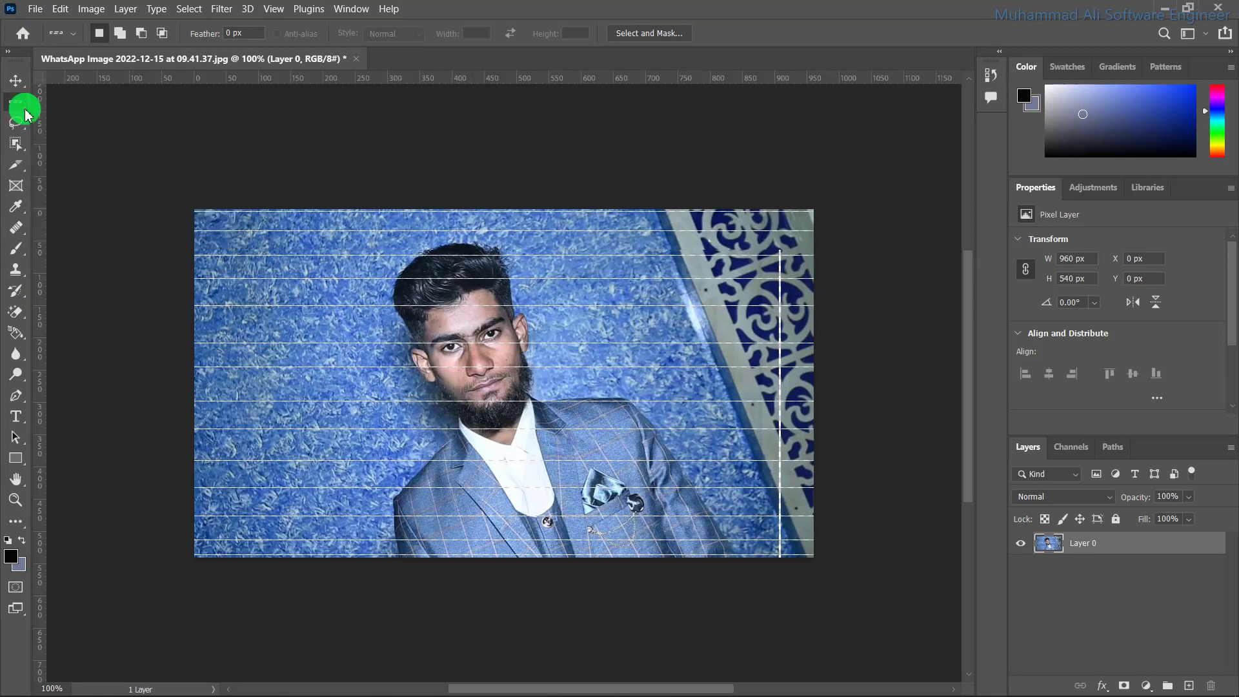
left_click(24, 114)
Step: Switch to the Single Column Marquee tool and add vertical lines from the right side toward the face
right_click(24, 115)
left_click_drag(24, 114, 138, 149)
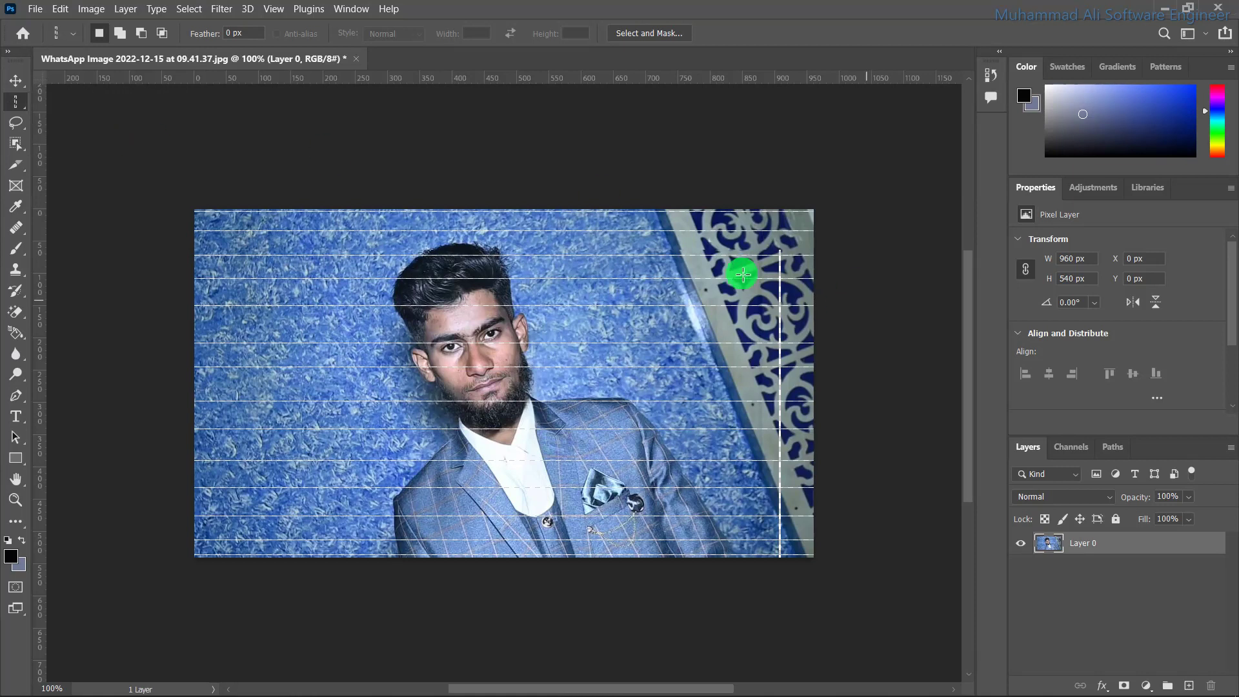
left_click(687, 315)
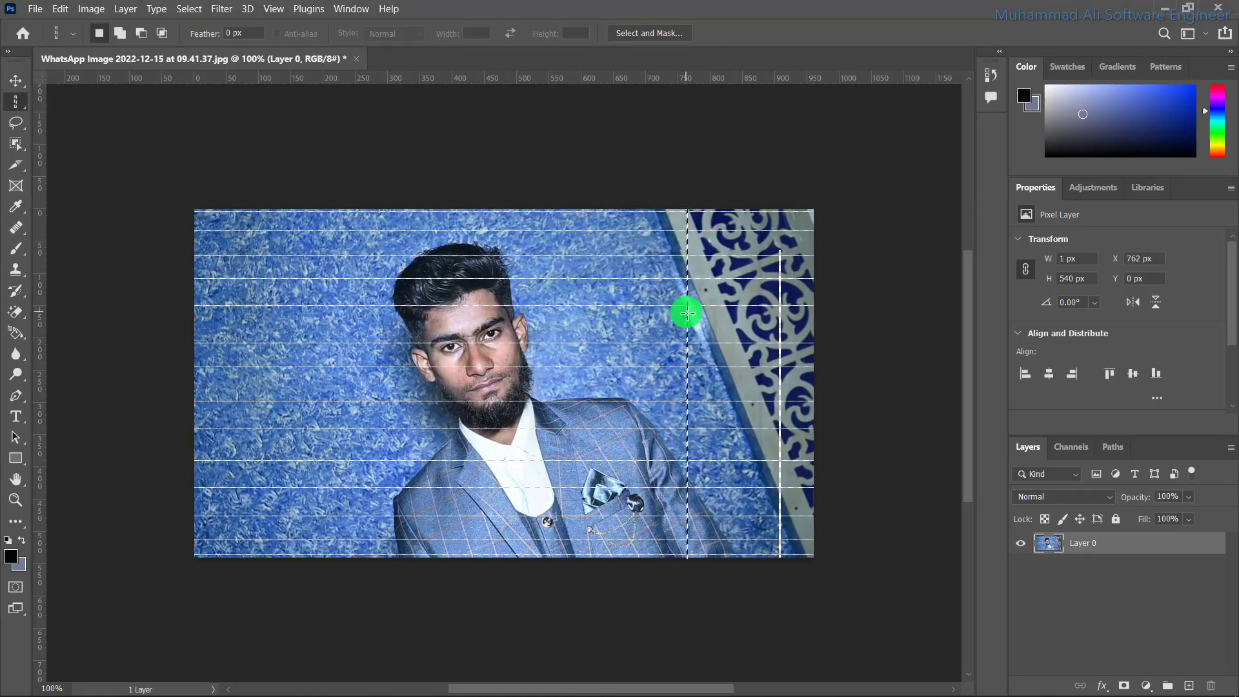
key("ctrl+d")
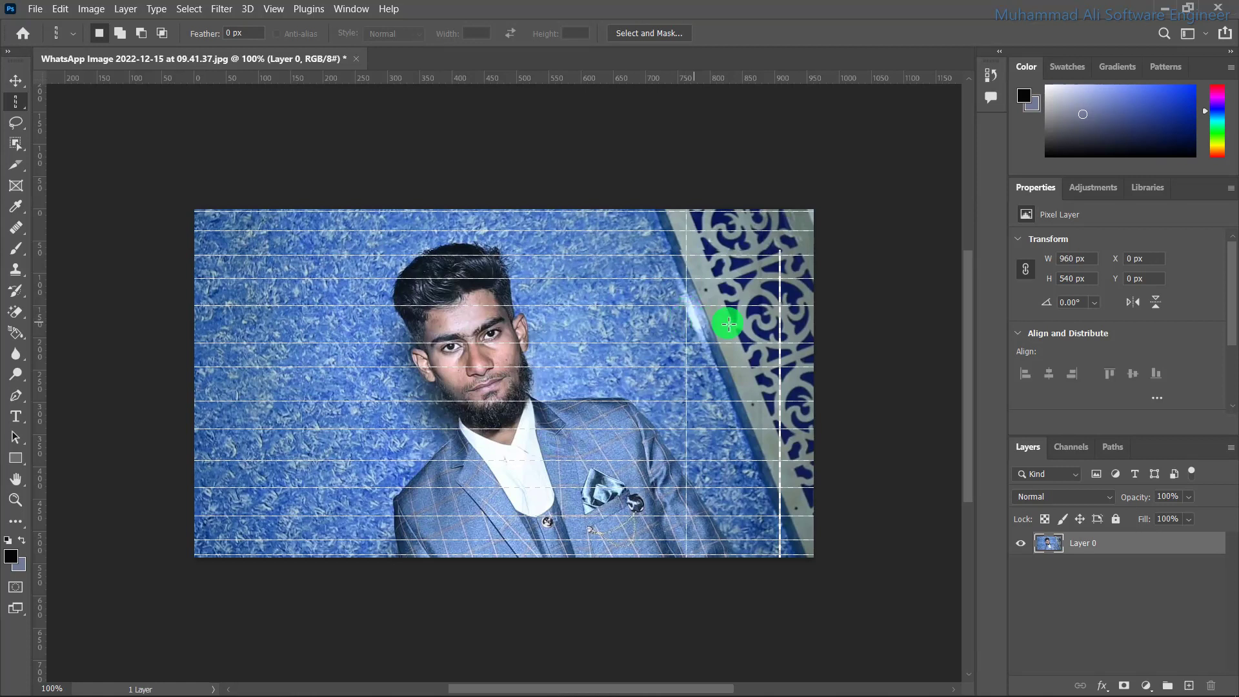
left_click(733, 324)
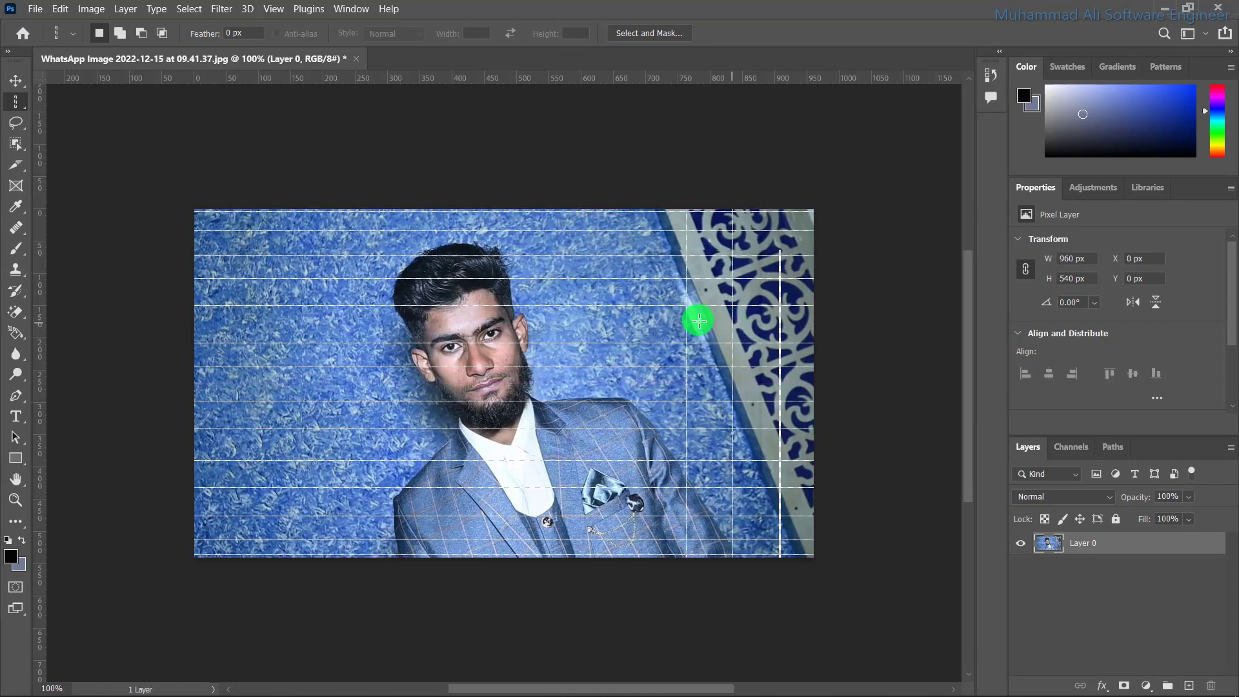
left_click(631, 329)
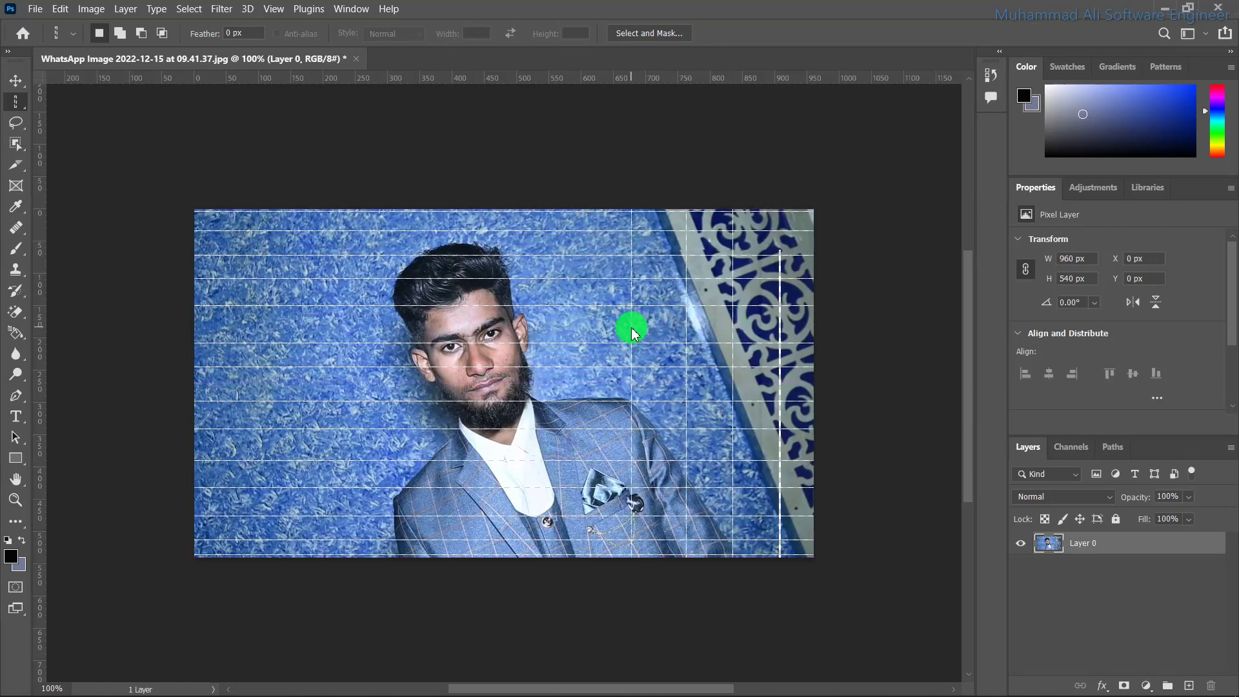
left_click(584, 334)
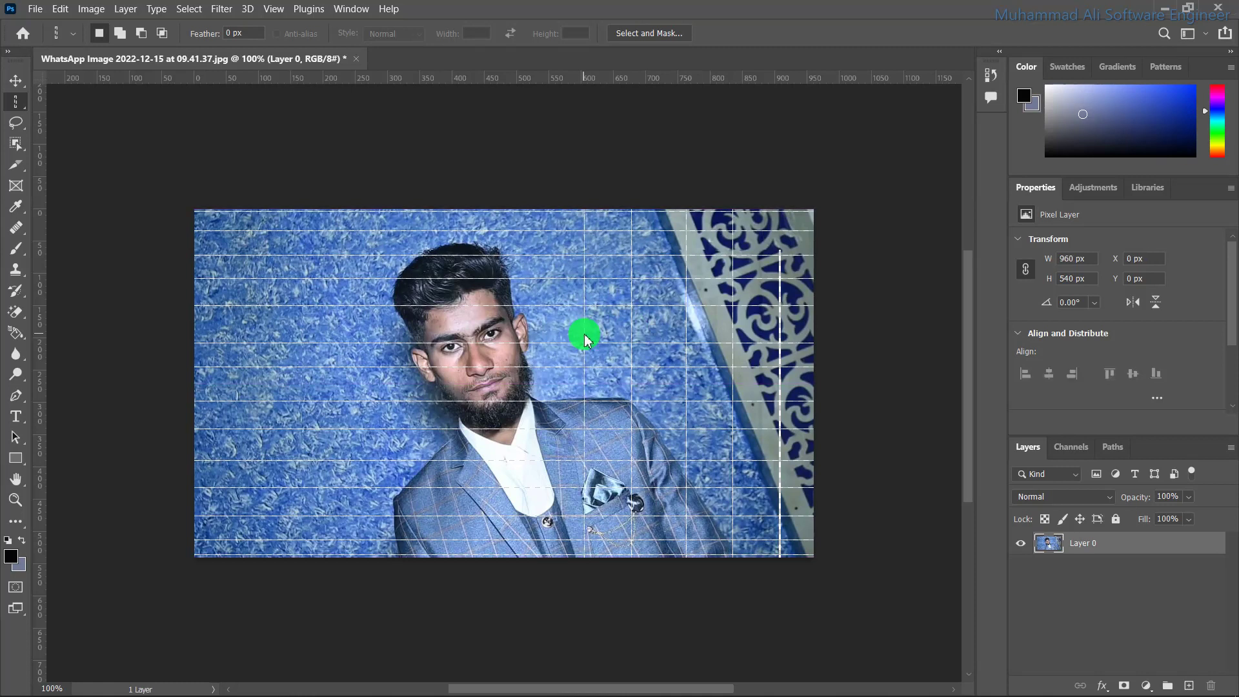
left_click(539, 332)
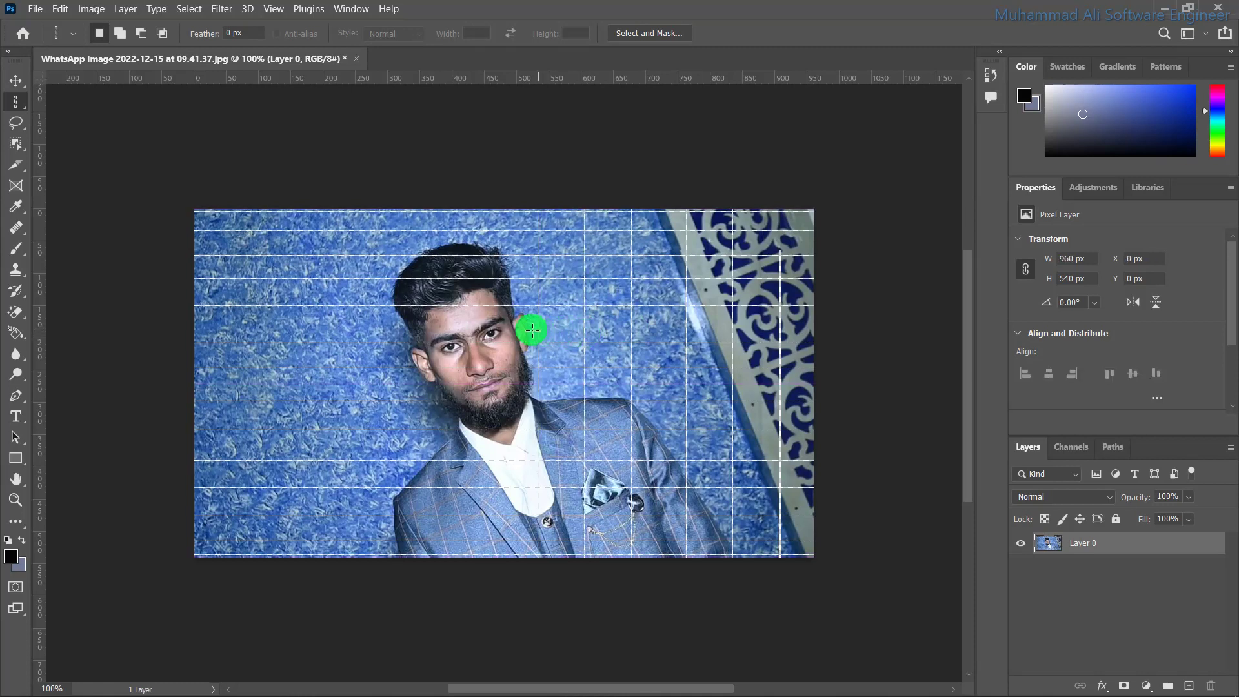
left_click(427, 335)
key("ctrl+d")
Step: Add white vertical lines across the forehead, face and left background
left_click(469, 339)
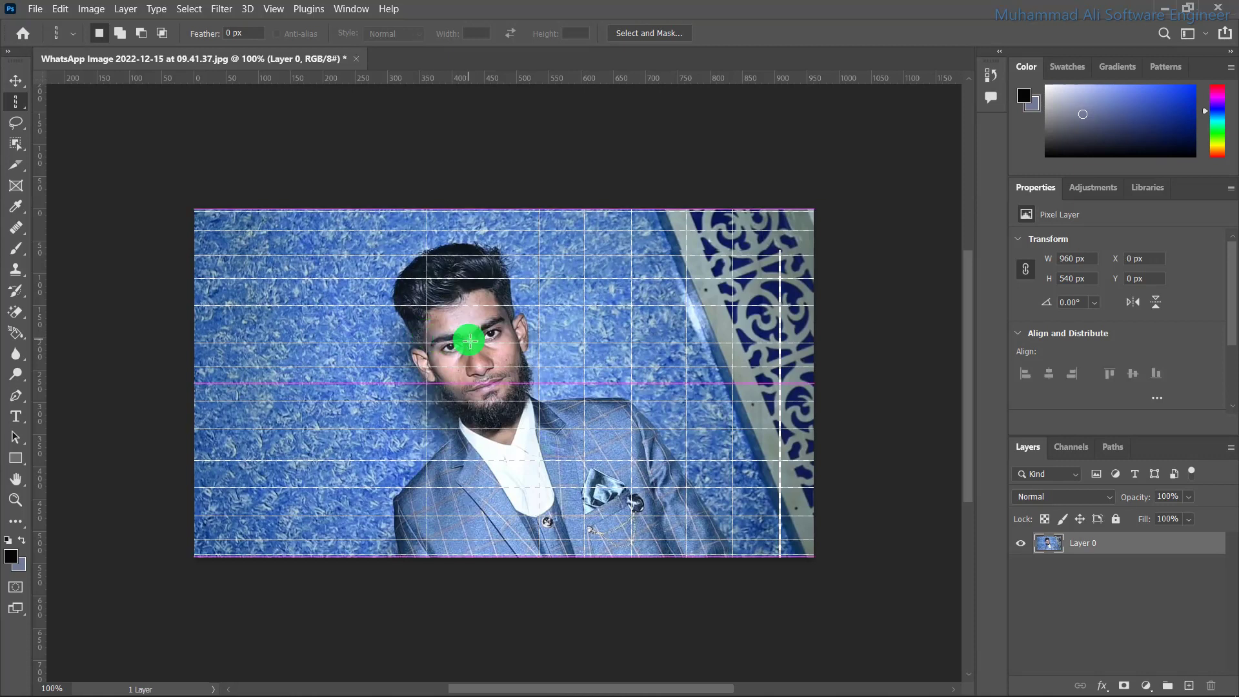
left_click(503, 345)
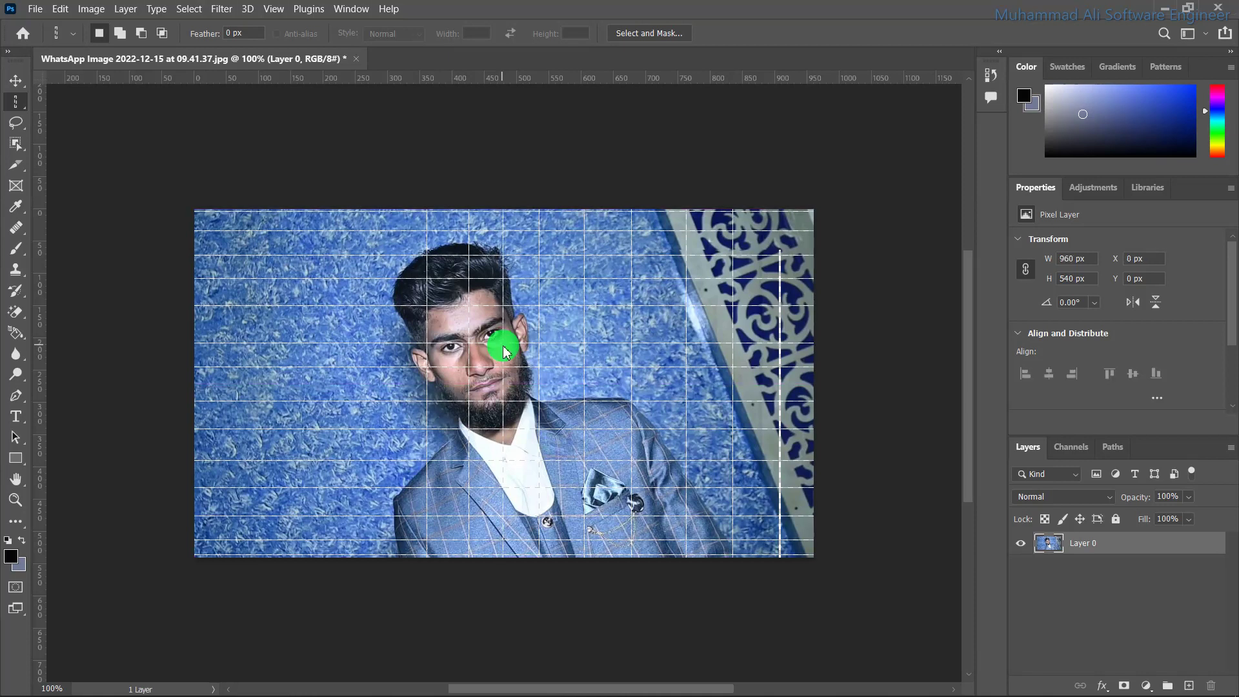
left_click(398, 353)
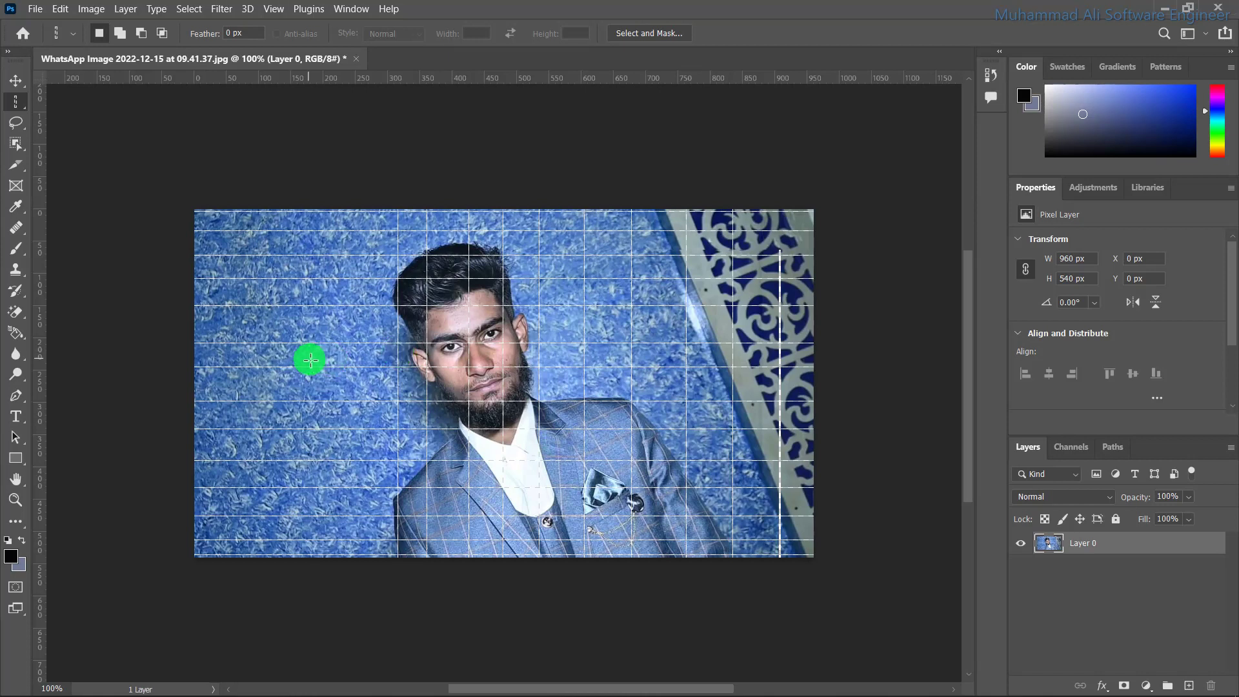
left_click(349, 359)
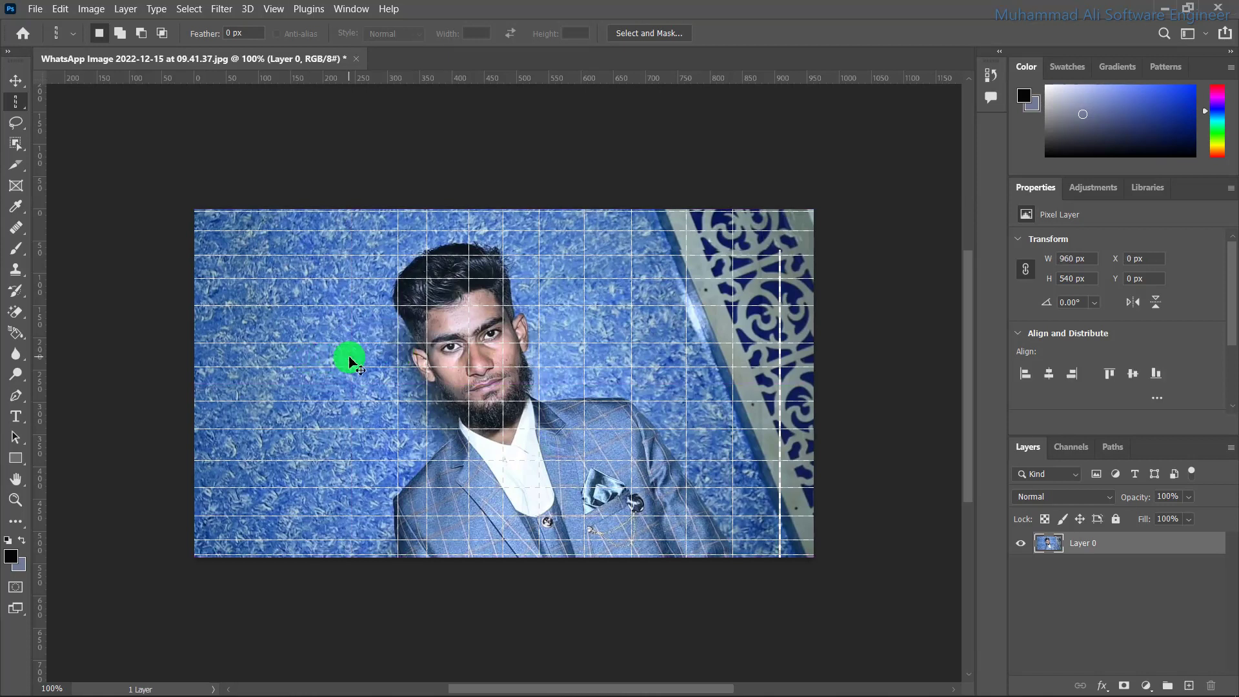
left_click(302, 359)
key("ctrl+BackSpace")
key("ctrl+d")
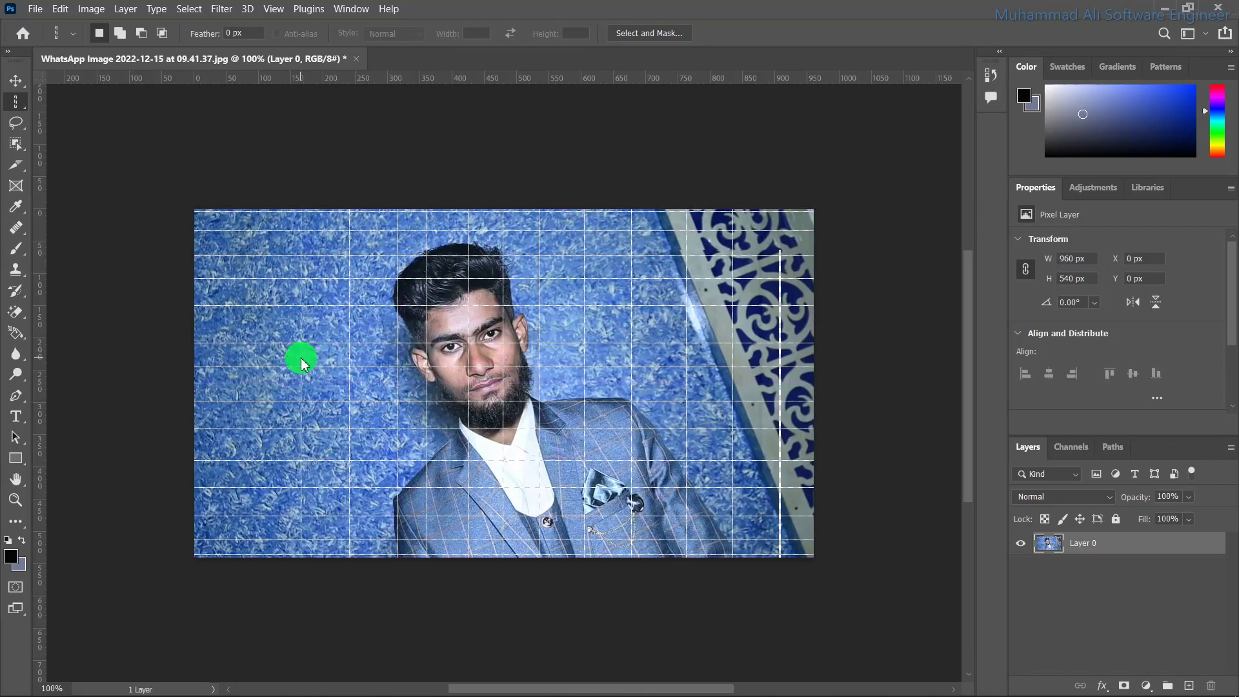
left_click(267, 356)
key("ctrl+BackSpace")
key("ctrl+d")
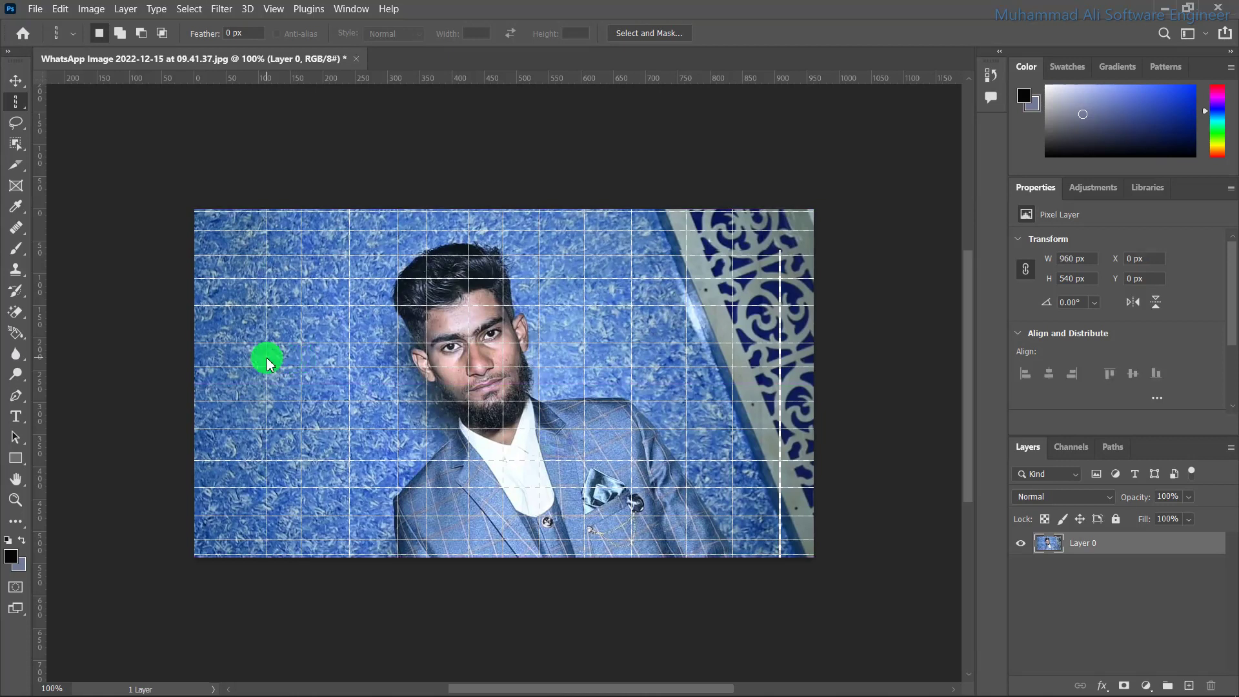
Step: Add the remaining vertical lines near the far left and right edges of the photo
left_click(240, 355)
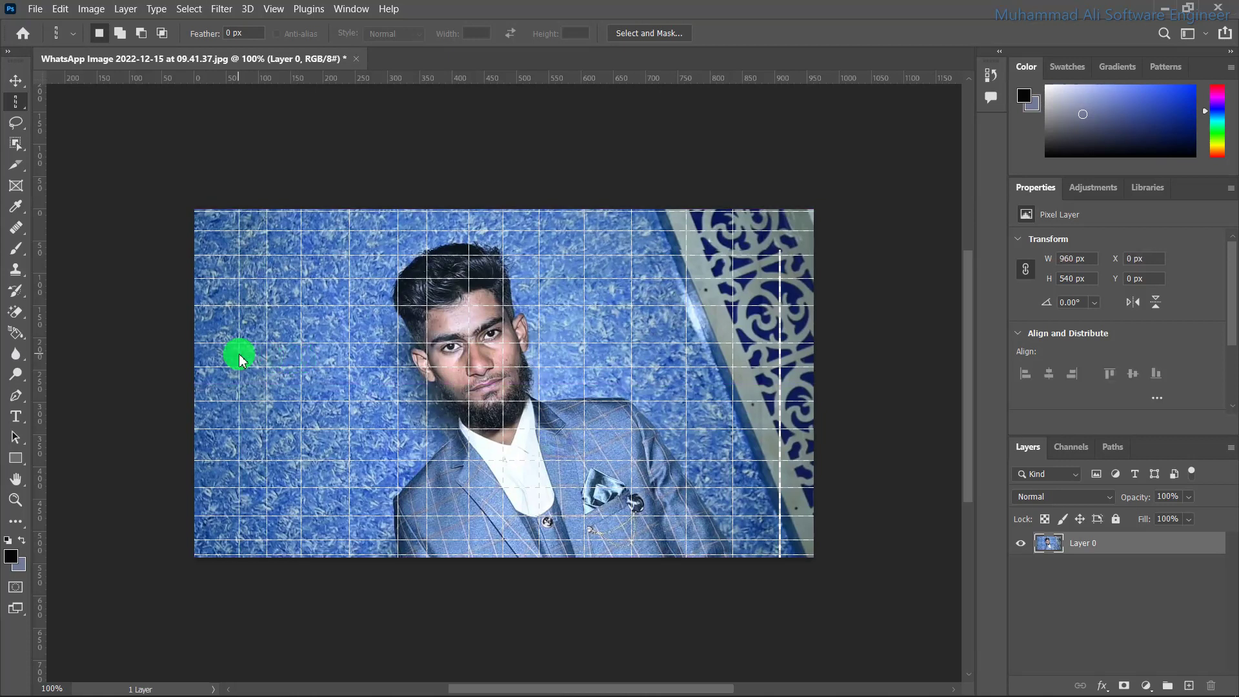
left_click(214, 357)
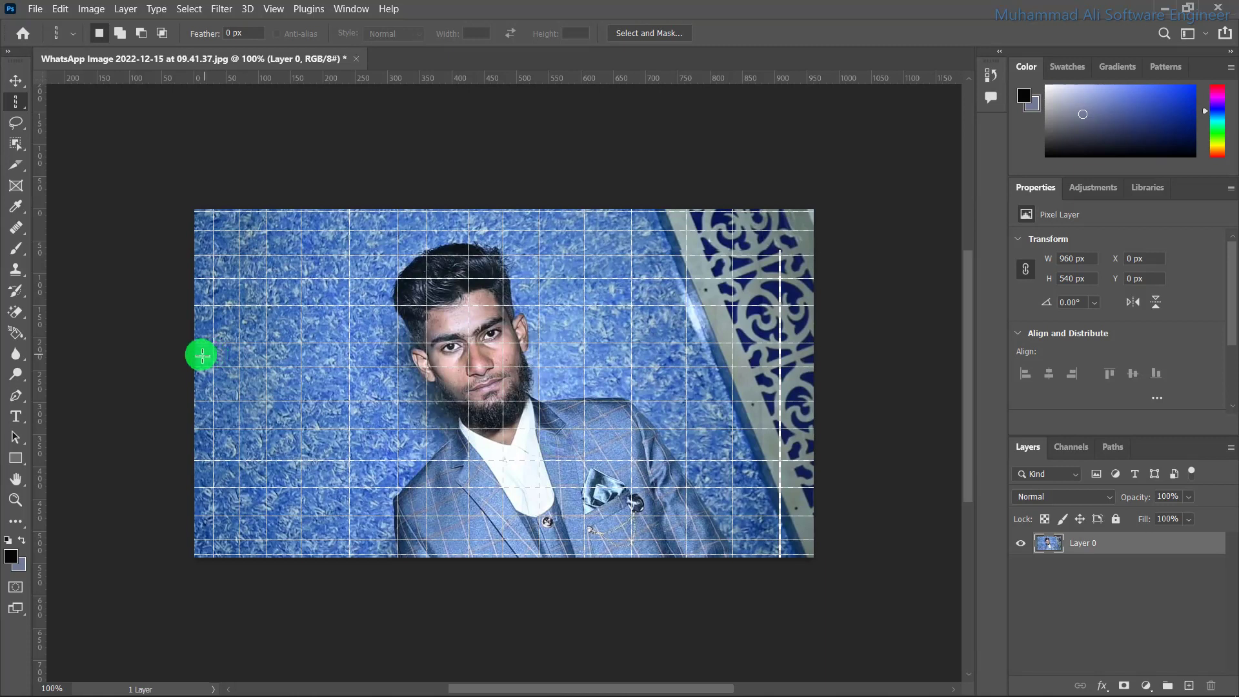
left_click(200, 356)
key("ctrl+BackSpace")
key("ctrl+d")
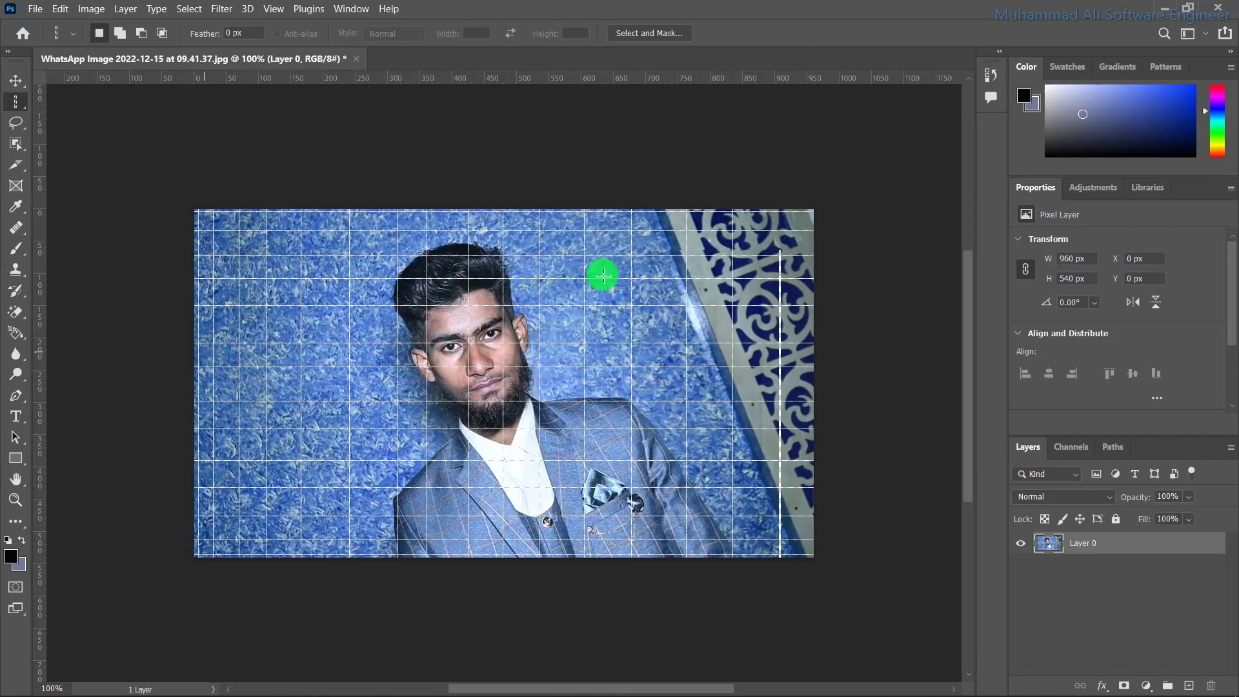
left_click(806, 314)
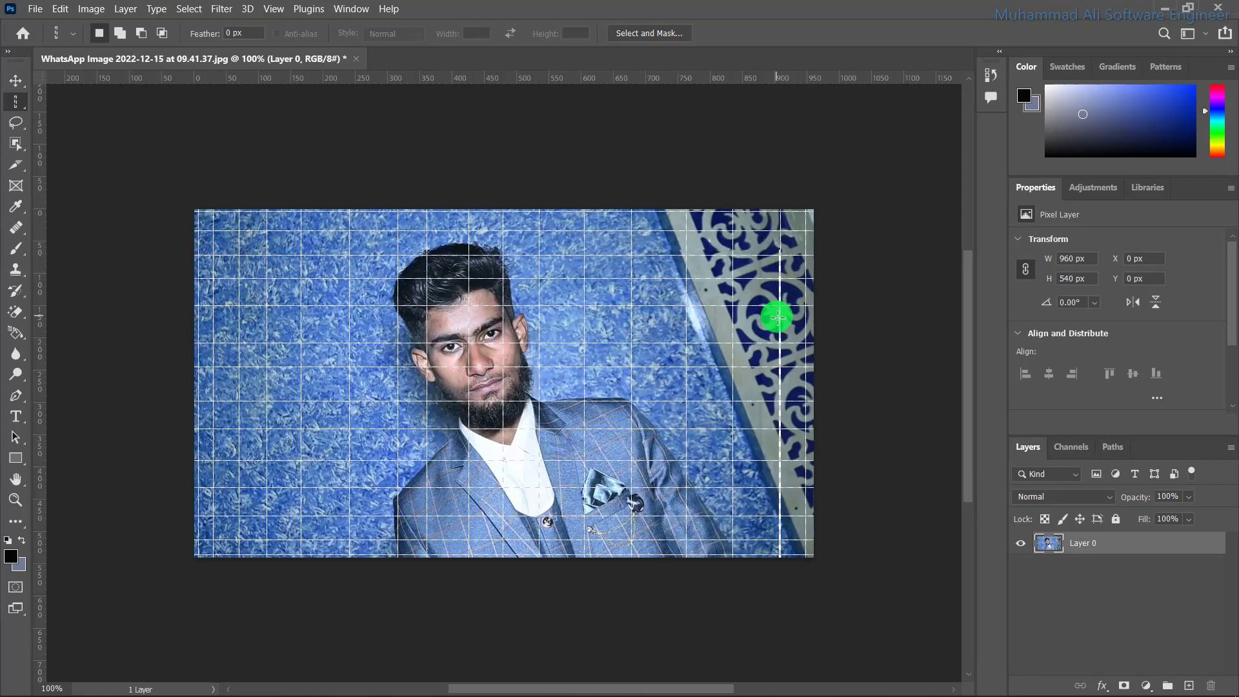
left_click(749, 324)
Step: Draw a roughly 359 × 362 px elliptical selection circling the man's face
key("ctrl+d")
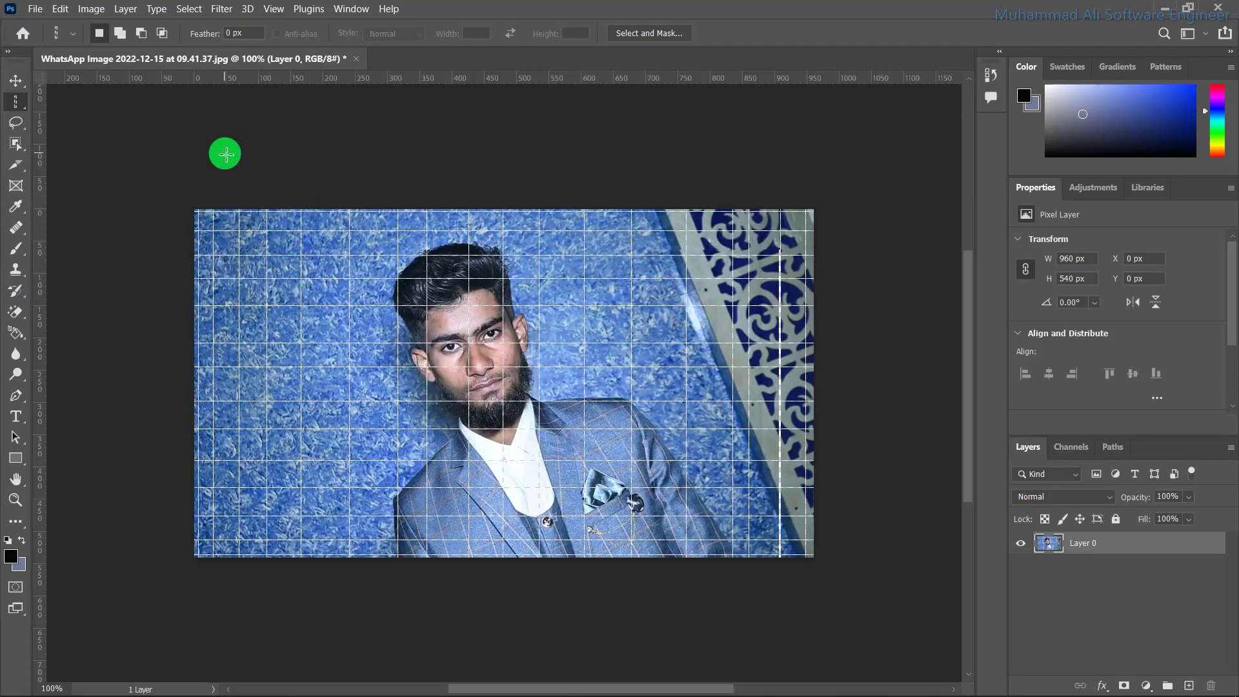
right_click(19, 104)
left_click(77, 122)
left_click_drag(397, 260, 629, 495)
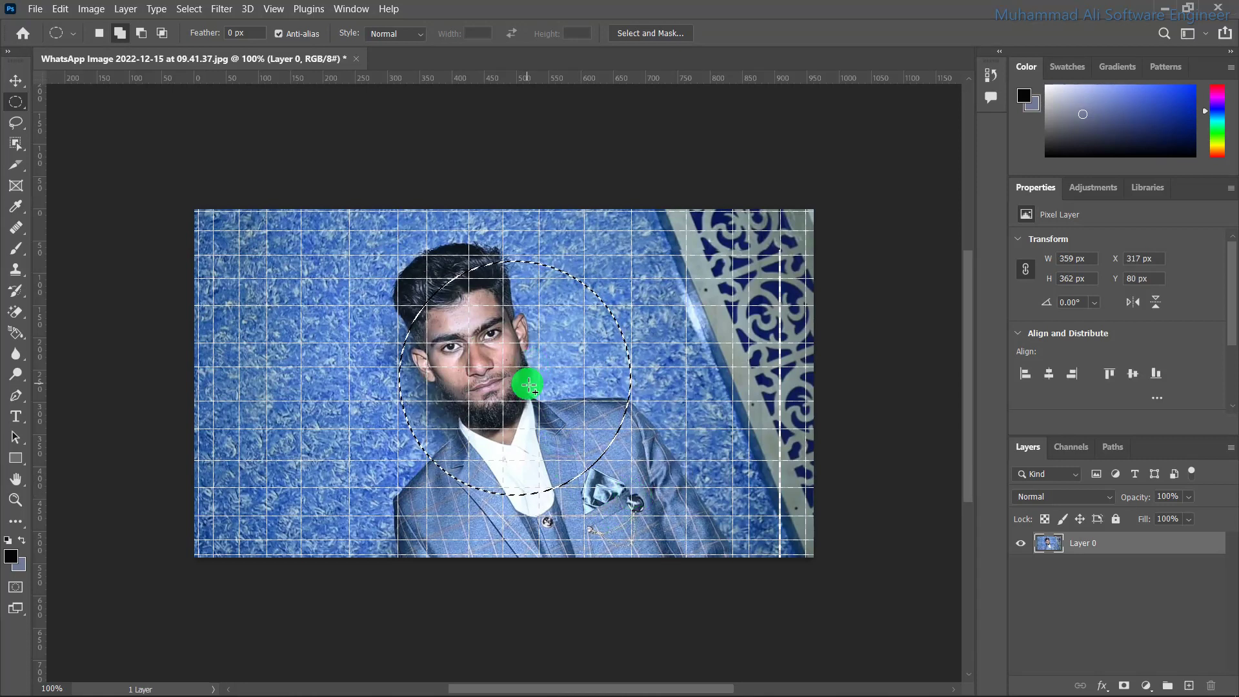
Step: Pull the face circle out with the Move tool and clear the rest of the image
key("v")
mouse_move(526, 382)
left_mouse_down()
mouse_move(704, 400)
mouse_move(460, 411)
mouse_move(671, 390)
mouse_move(690, 376)
left_mouse_up()
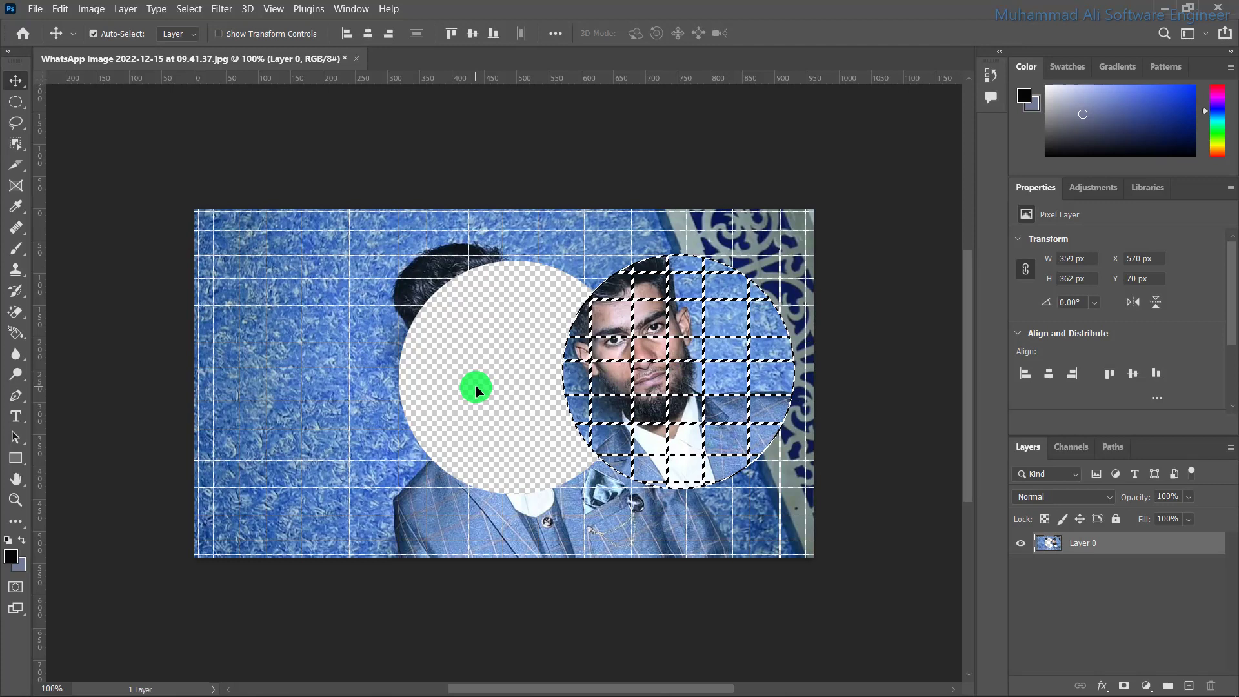
key("ctrl")
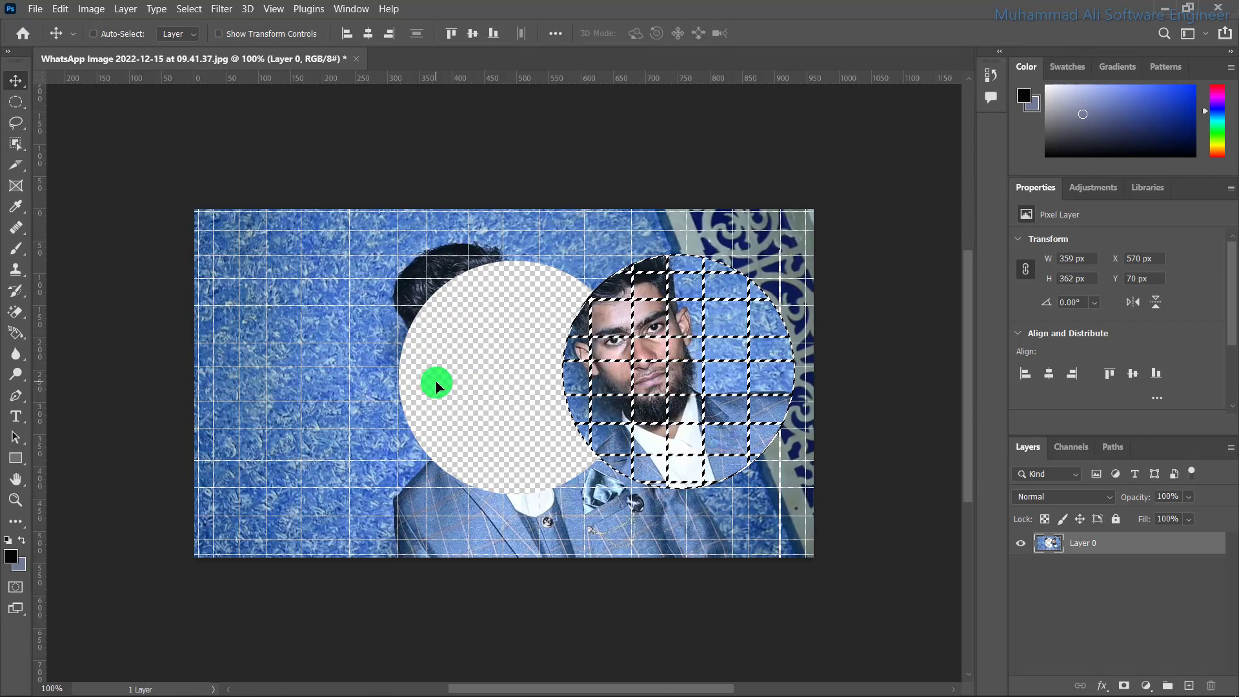
key("ctrl+a")
mouse_move(337, 319)
left_mouse_down()
mouse_move(469, 408)
mouse_move(208, 577)
mouse_move(332, 592)
left_mouse_up()
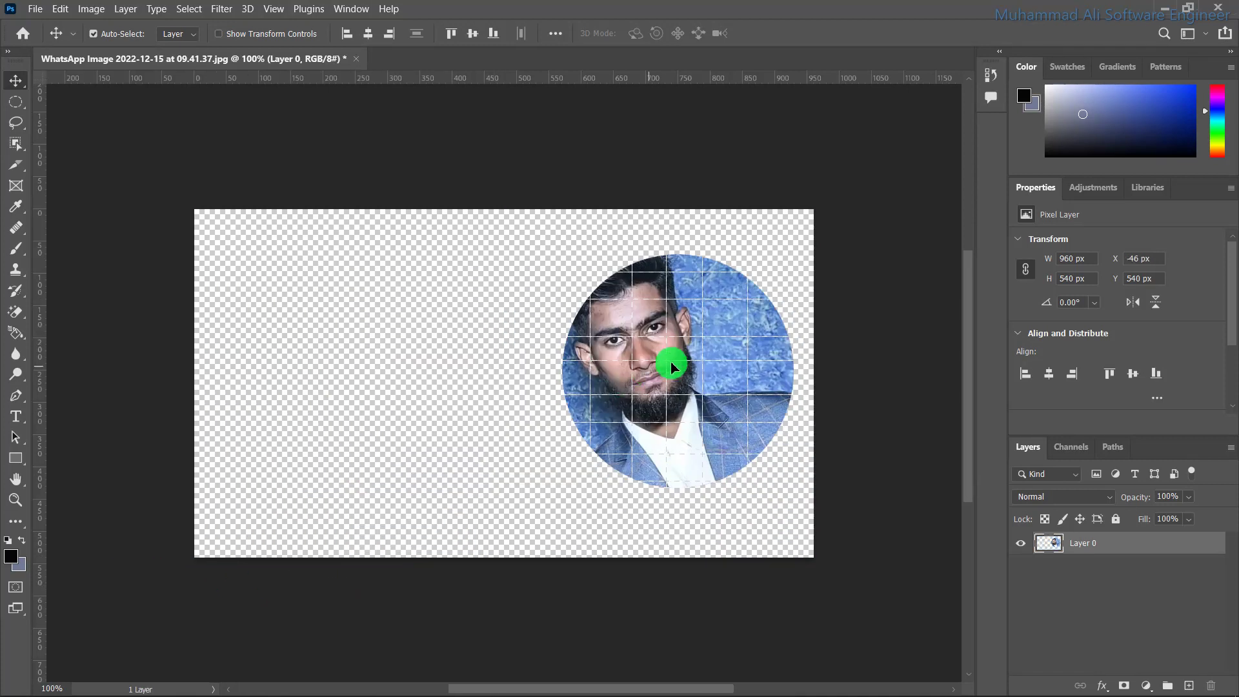
Step: Drag the circular cut-out toward the canvas centre, ending at X 360 px
left_click_drag(682, 361, 450, 380)
left_click_drag(690, 363, 702, 362)
left_click_drag(722, 293, 699, 498)
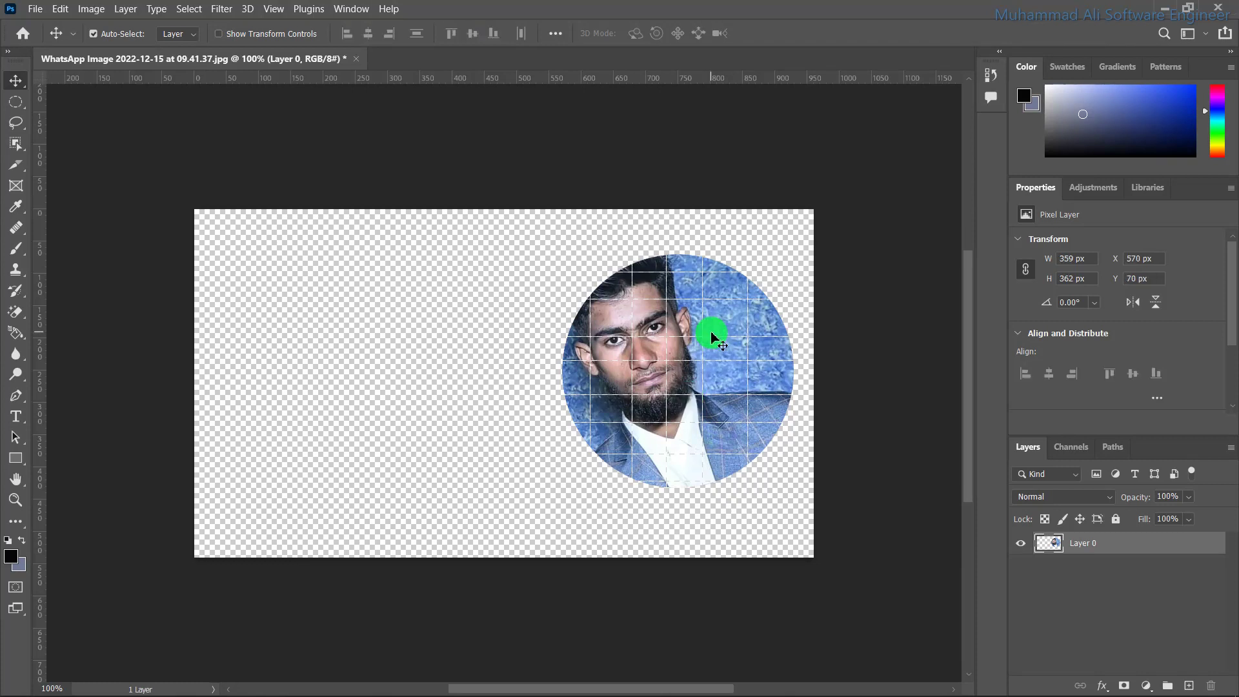
mouse_move(649, 378)
left_mouse_down()
mouse_move(512, 372)
mouse_move(473, 387)
left_mouse_up()
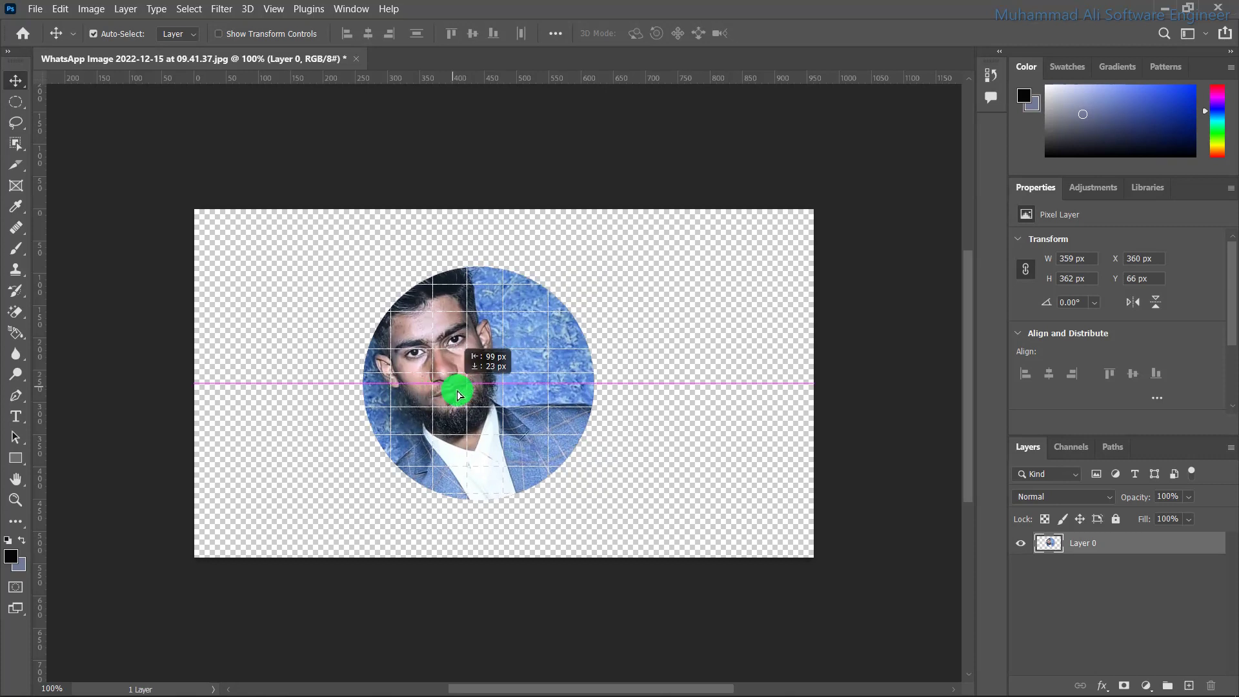